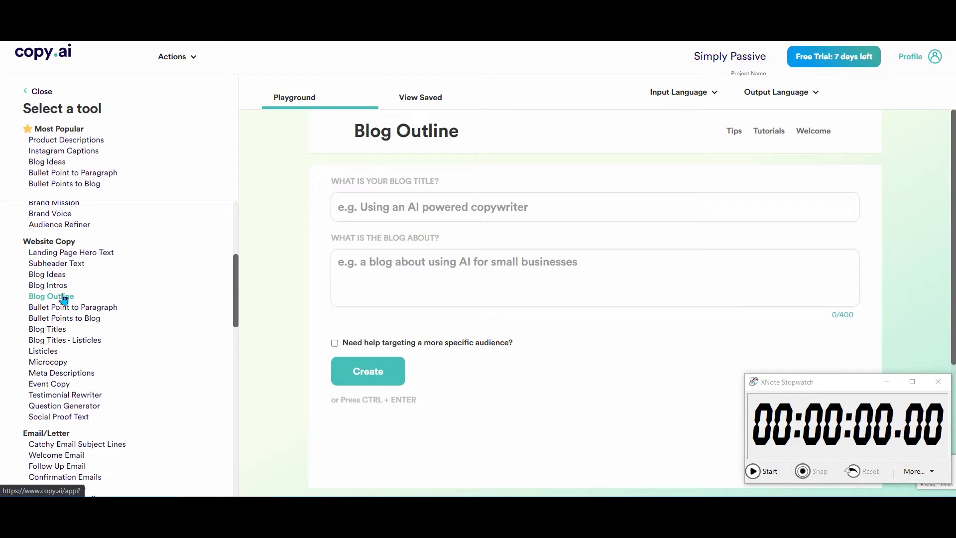
Step: Fill in the Blog Outline form with the blog title "Healthy Lifestyle" and "healthy lifestyle" as what the blog is about
click(373, 207)
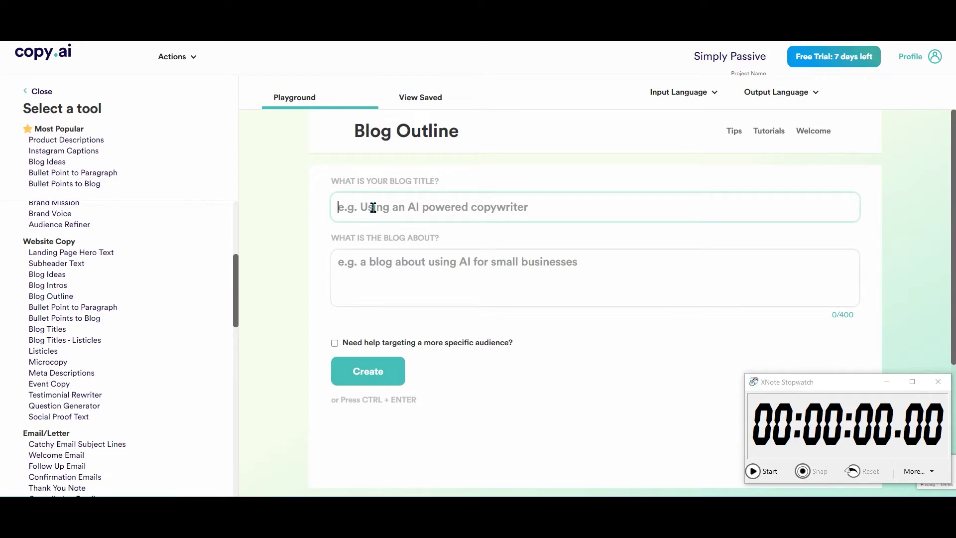
text(Healthy)
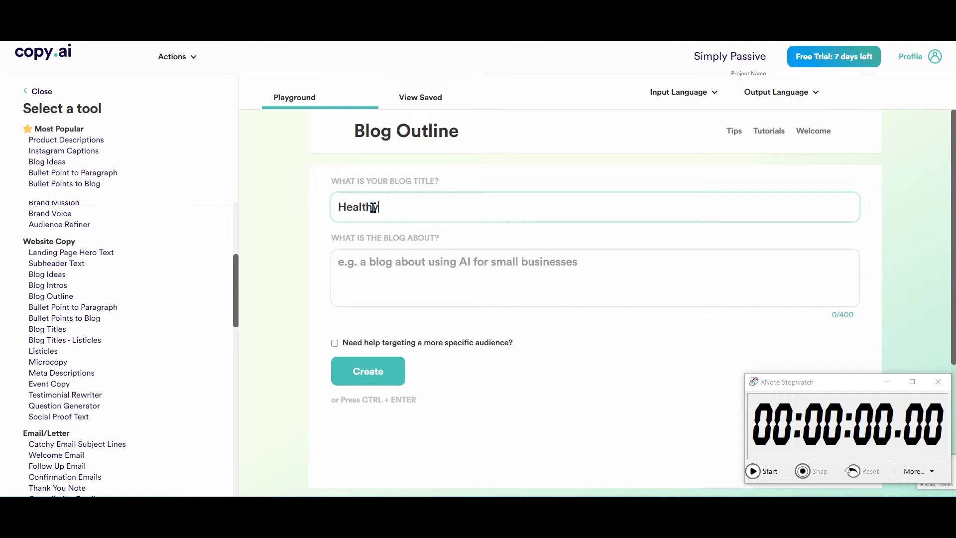
text( Lifestyle)
key(Tab)
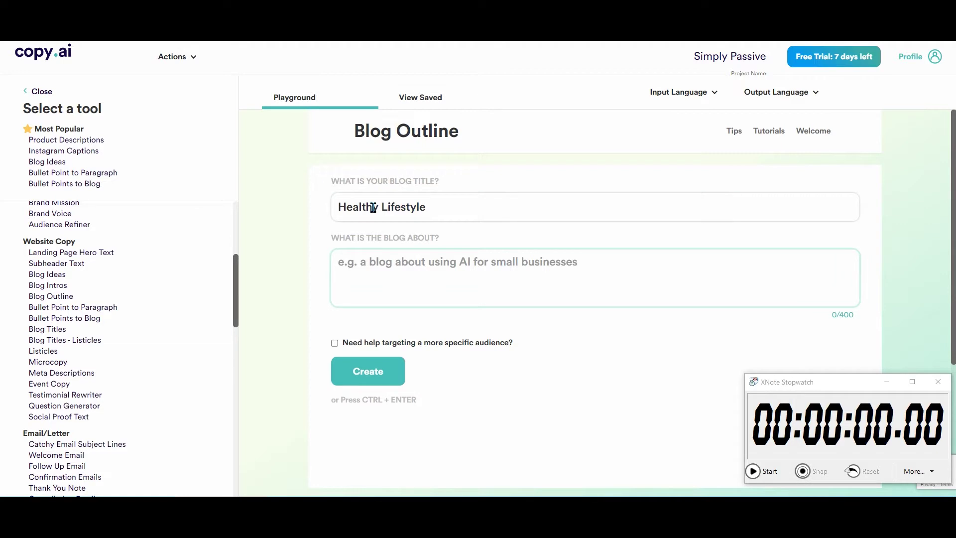
text(Healthy)
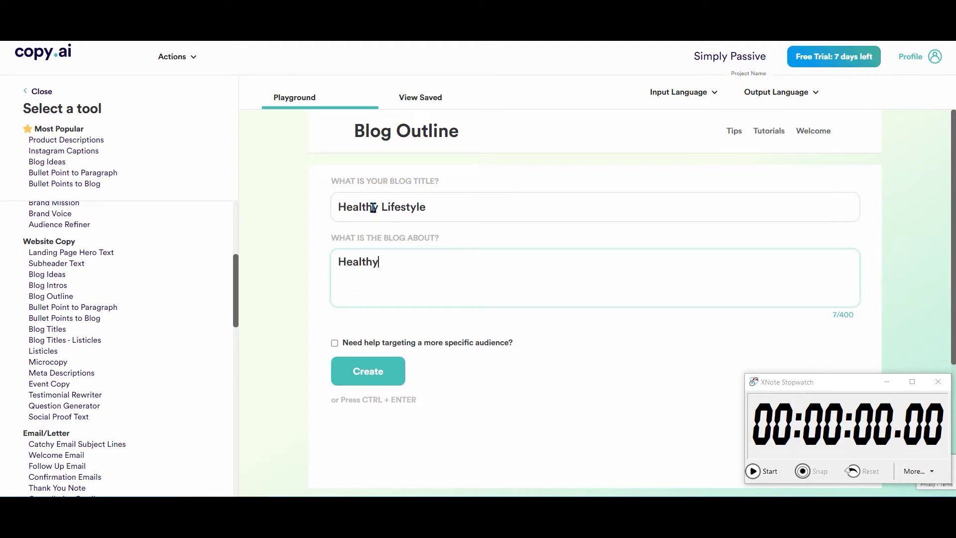
text( Lifestyl)
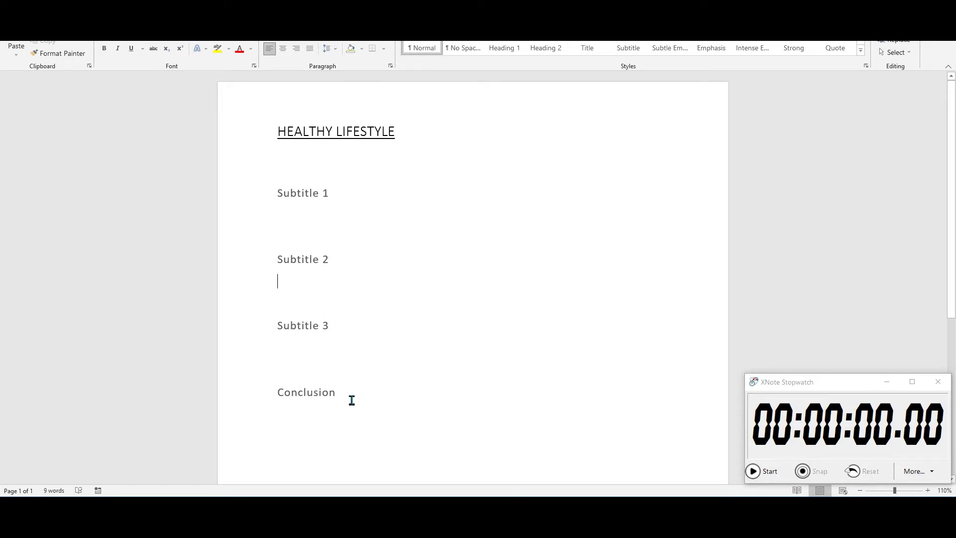
click(306, 153)
click(313, 418)
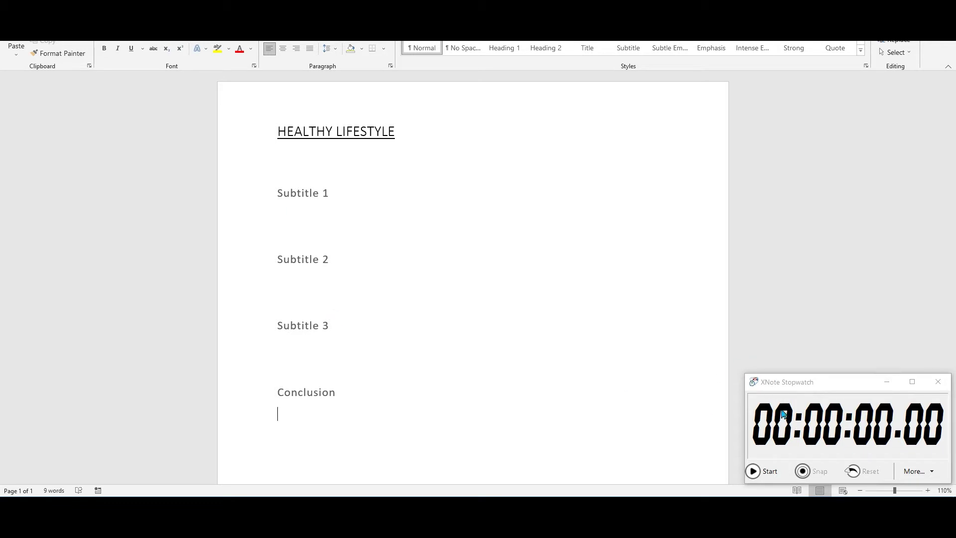
Step: Switch to copy.ai, start the stopwatch and generate the blog outline results
key(alt+Tab)
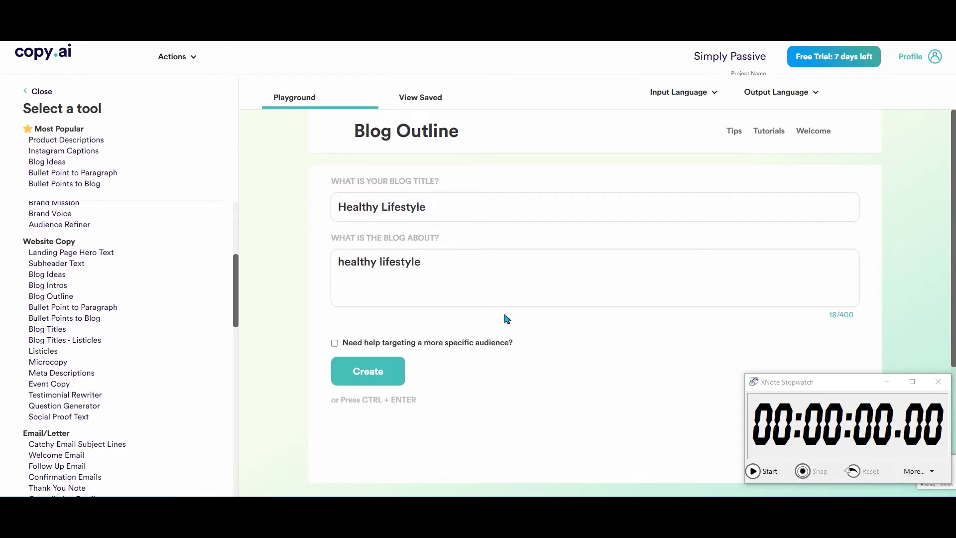
click(754, 473)
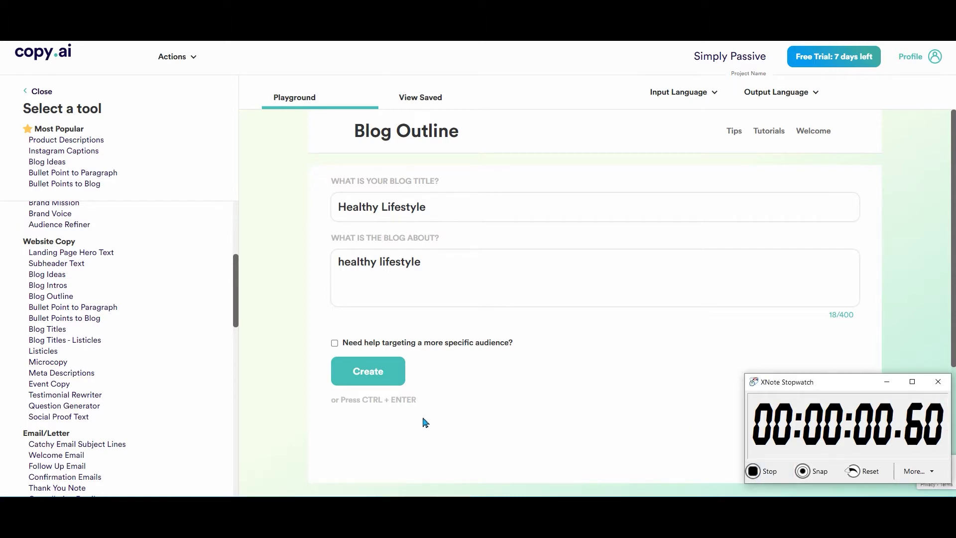
click(374, 371)
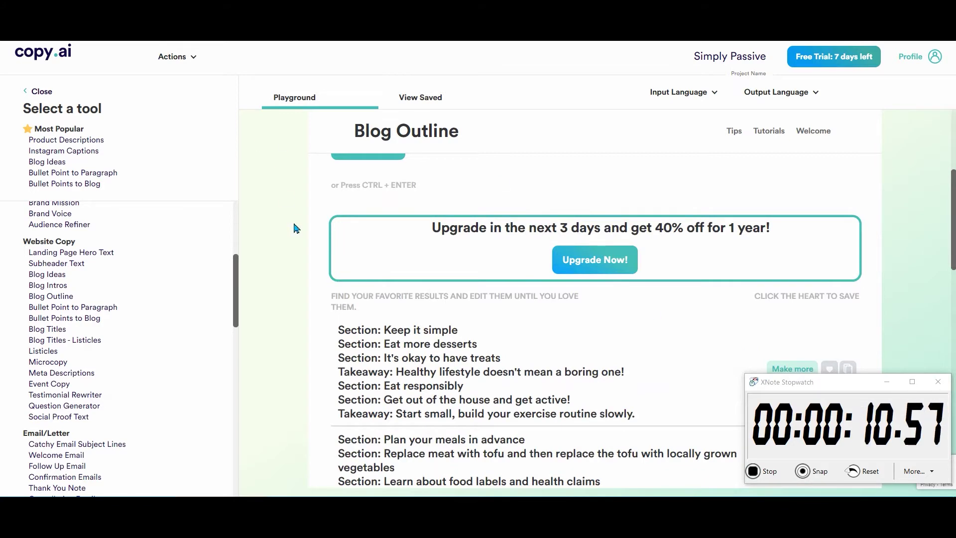
Step: Copy the section title "Plan your meals in advance" from the generated outlines
scroll(290, 247, down, 3)
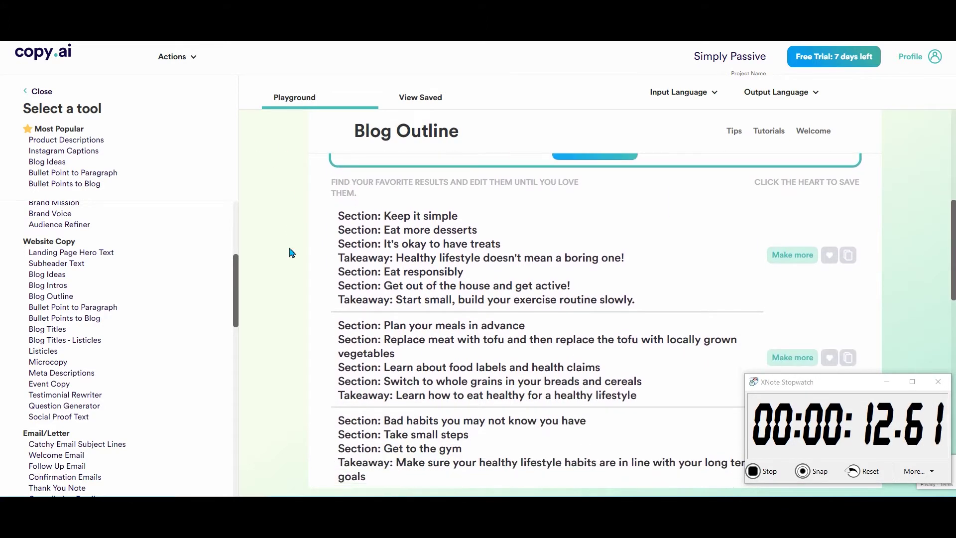
scroll(288, 227, down, 1)
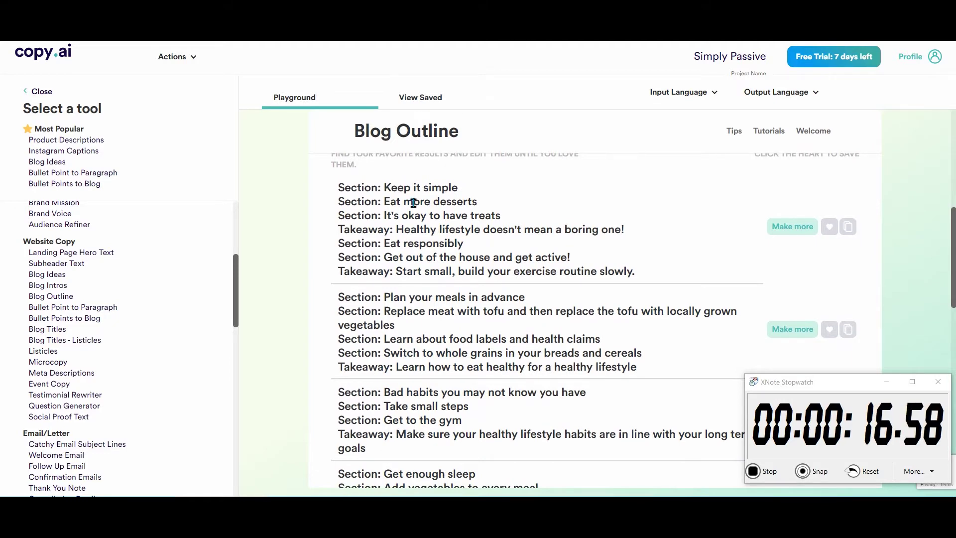
middle_click(293, 218)
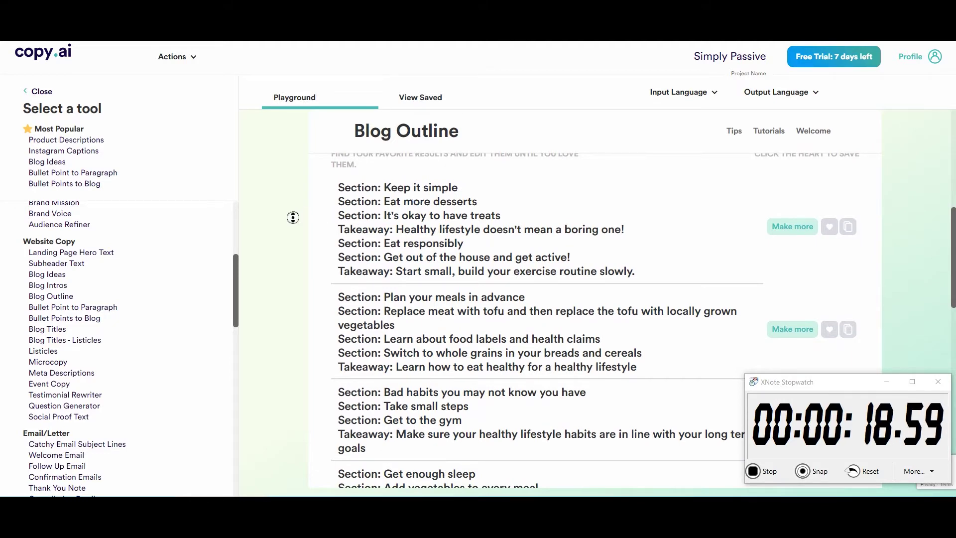
scroll(293, 217, down, 3)
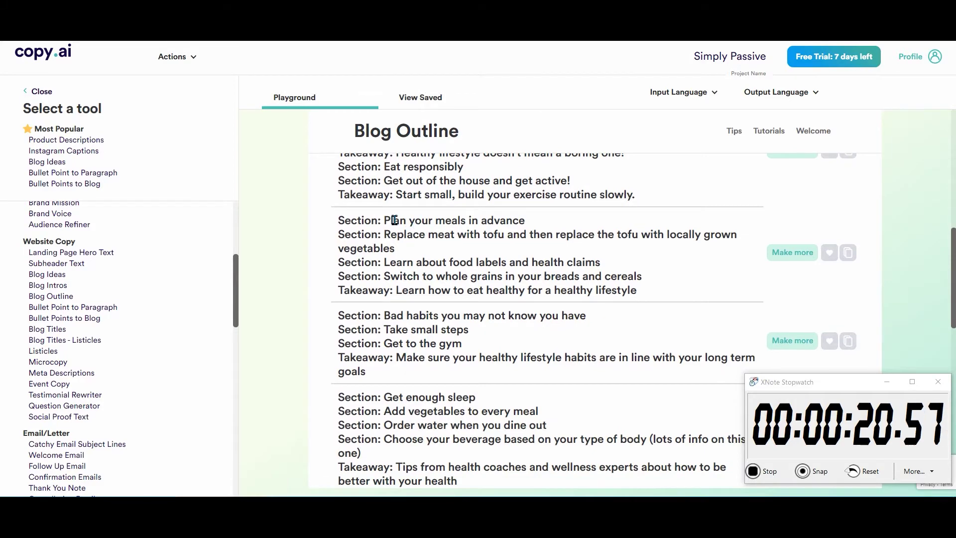
drag(383, 220, 528, 218)
key(ctrl+c)
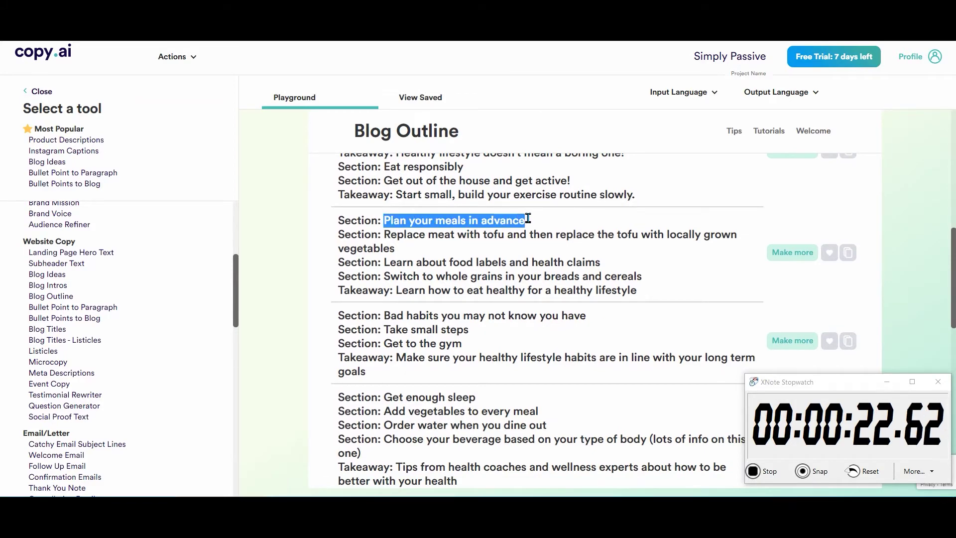
Step: Switch to Word and replace the "Subtitle 1" placeholder with the copied text "Plan your meals in advance"
key(alt+Tab)
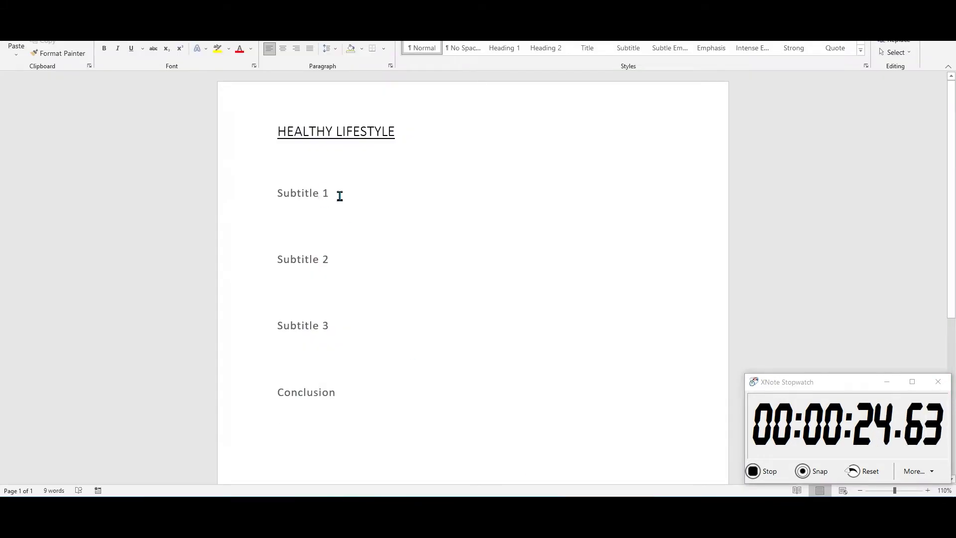
drag(340, 195, 278, 194)
key(ctrl+v)
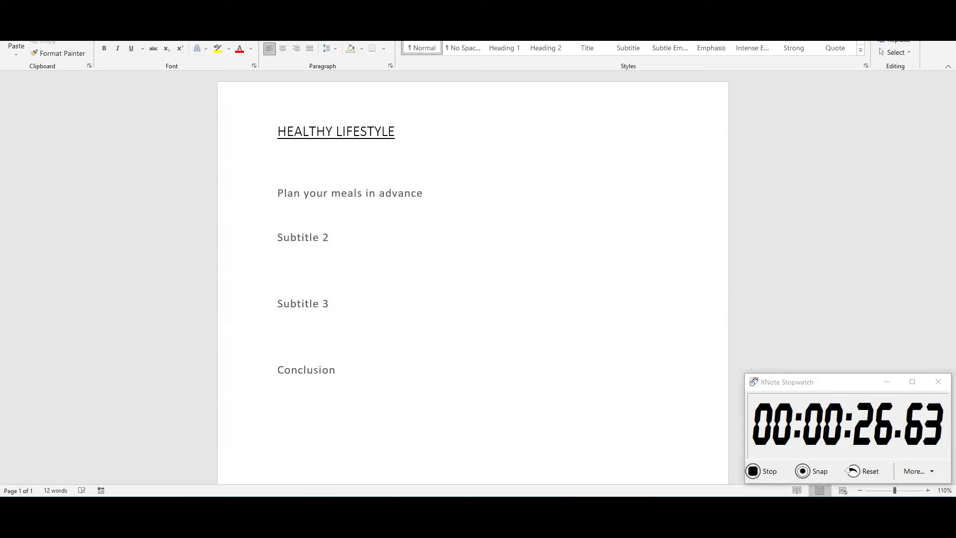
Step: Switch back to copy.ai and copy the section title "Get enough sleep" from the generated outlines
click(222, 463)
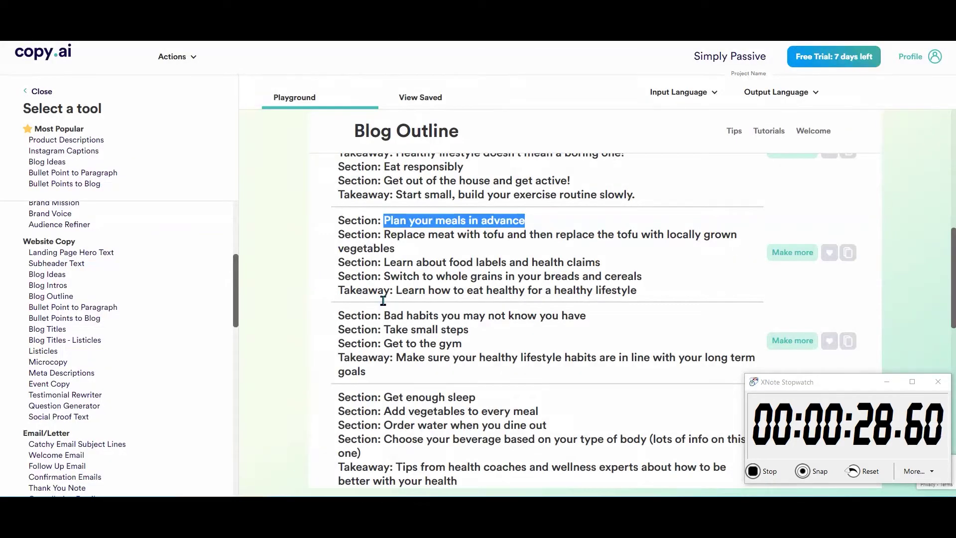
middle_click(298, 242)
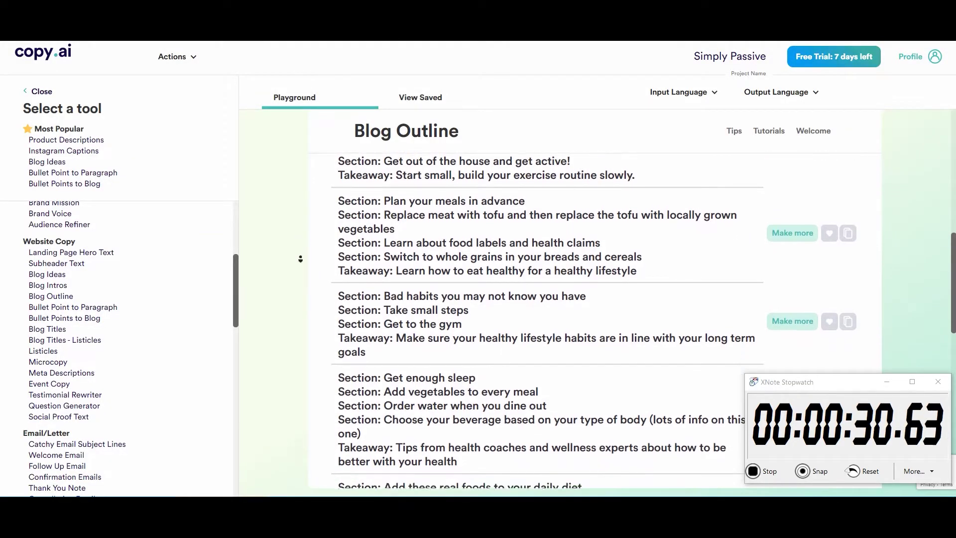
middle_click(302, 261)
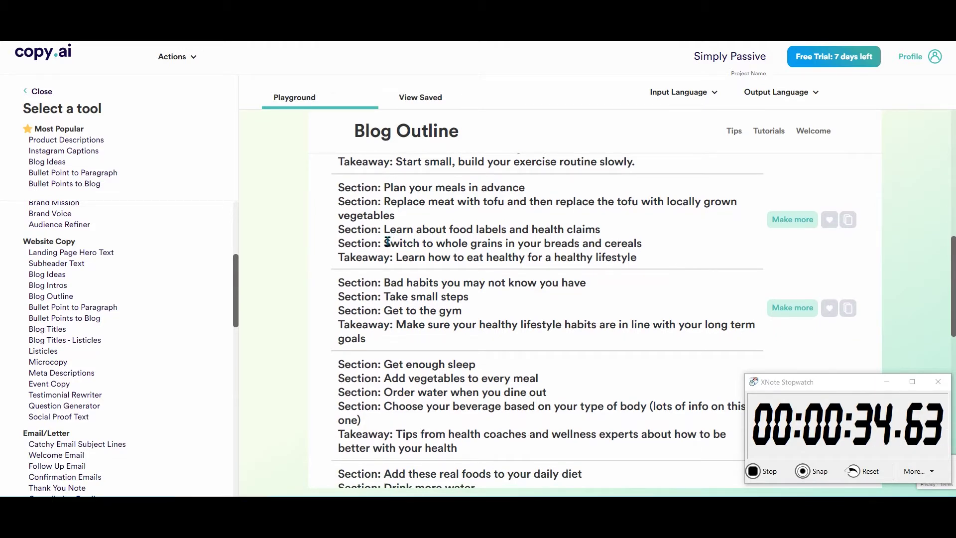
drag(387, 242, 684, 239)
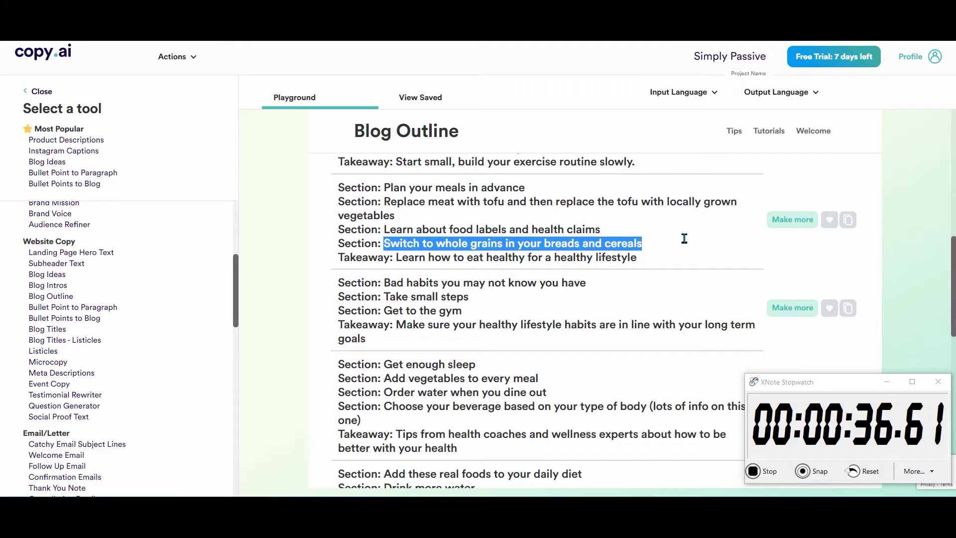
click(259, 293)
middle_click(276, 275)
scroll(277, 275, down, 1)
drag(384, 331, 479, 331)
key(ctrl+c)
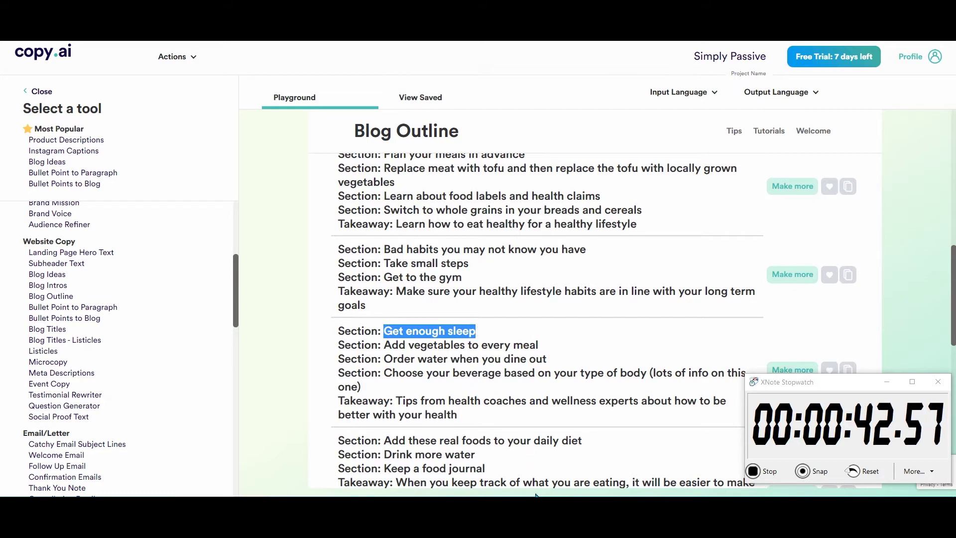
Step: Switch to Word and replace the "Subtitle 2" placeholder with the copied text "Get enough sleep"
key(alt+Tab)
click(330, 243)
mouse_move(309, 239)
mouse_down()
mouse_move(281, 230)
mouse_move(291, 239)
mouse_up()
click(332, 241)
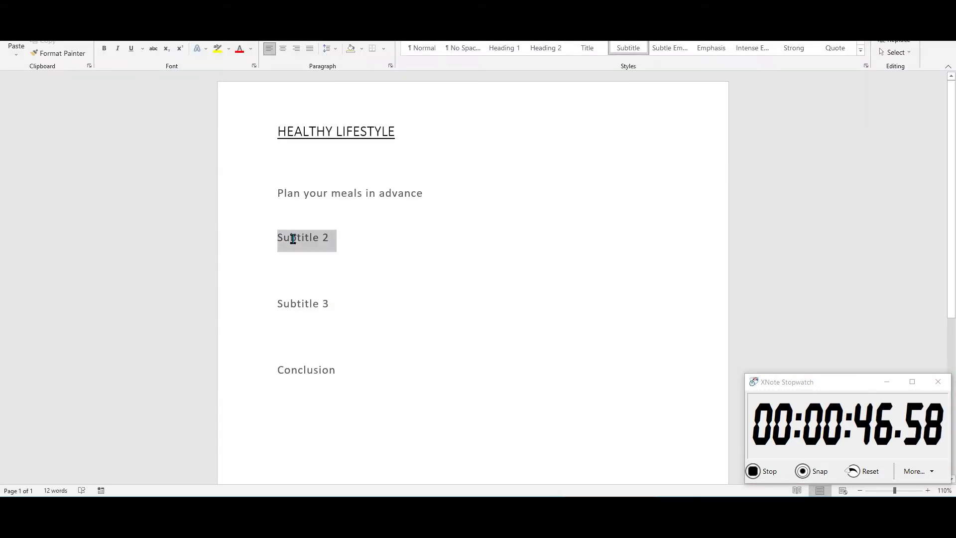
key(ctrl+v)
Step: Switch back to copy.ai and copy the section title "Add vegetables to every meal" from the generated outlines
key(alt+Tab)
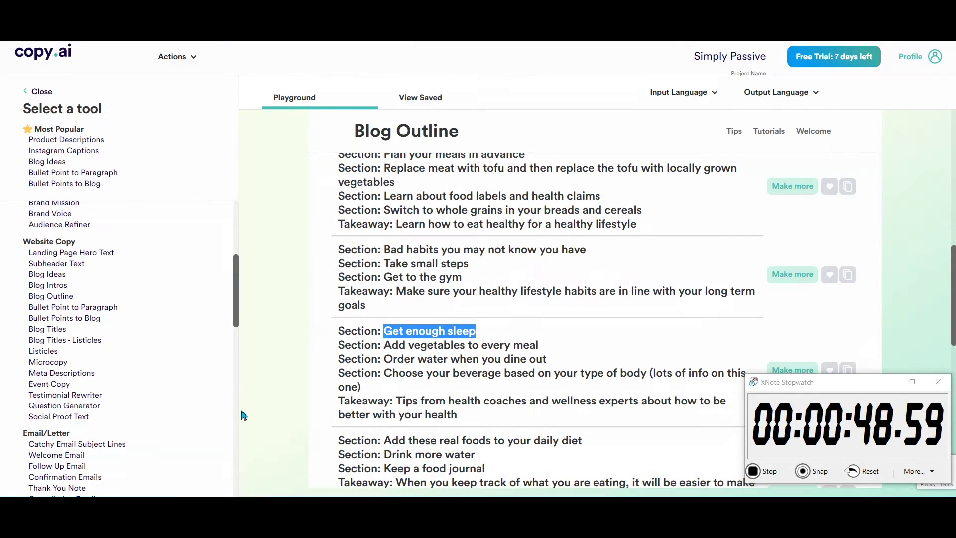
scroll(284, 298, down, 1)
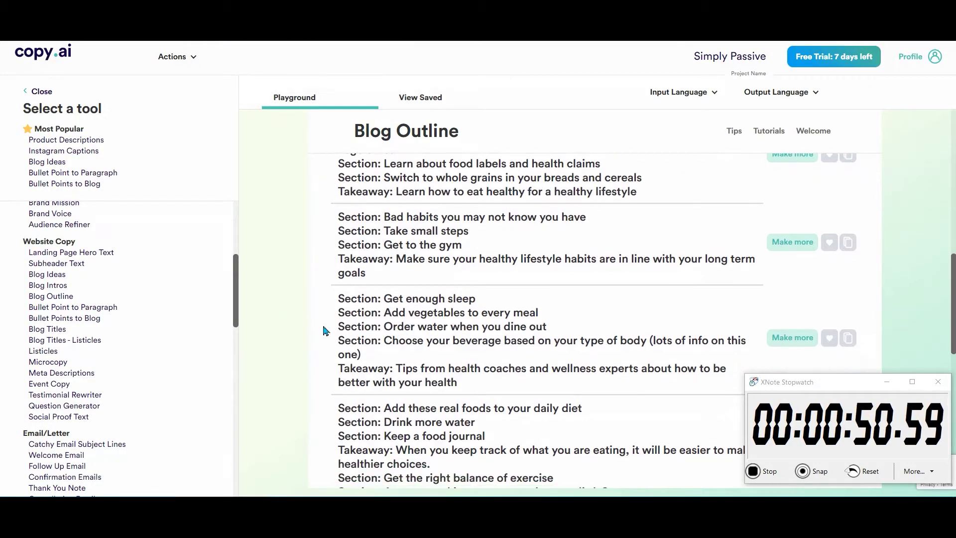
scroll(321, 306, down, 1)
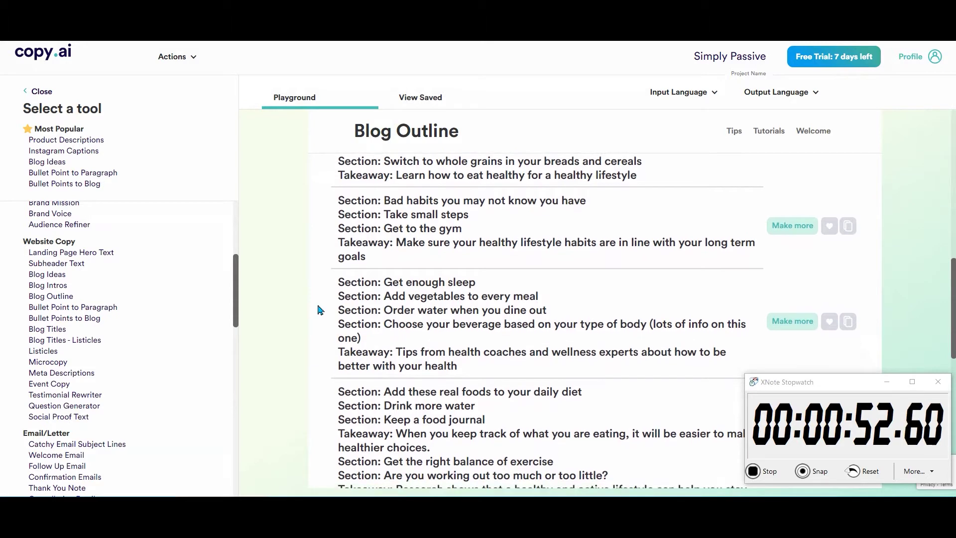
drag(384, 296, 545, 301)
key(ctrl+c)
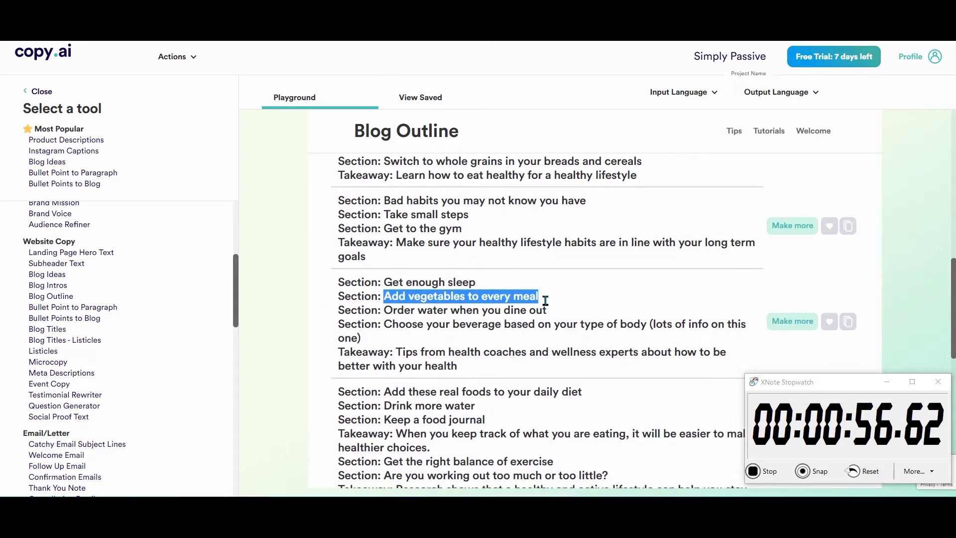
Step: Look through the remaining generated outline sections down to the end of the results for other subtitle ideas
scroll(342, 301, down, 3)
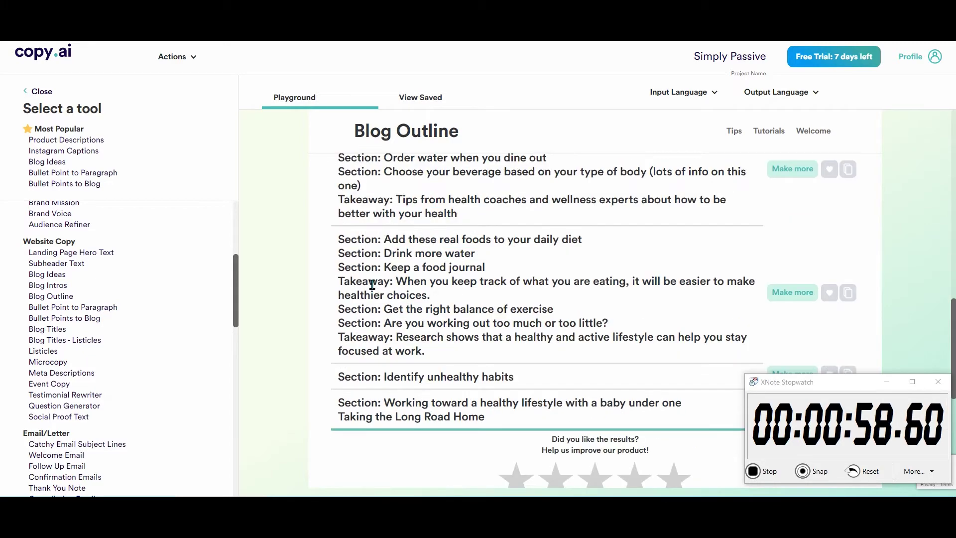
scroll(344, 295, up, 1)
scroll(358, 296, down, 1)
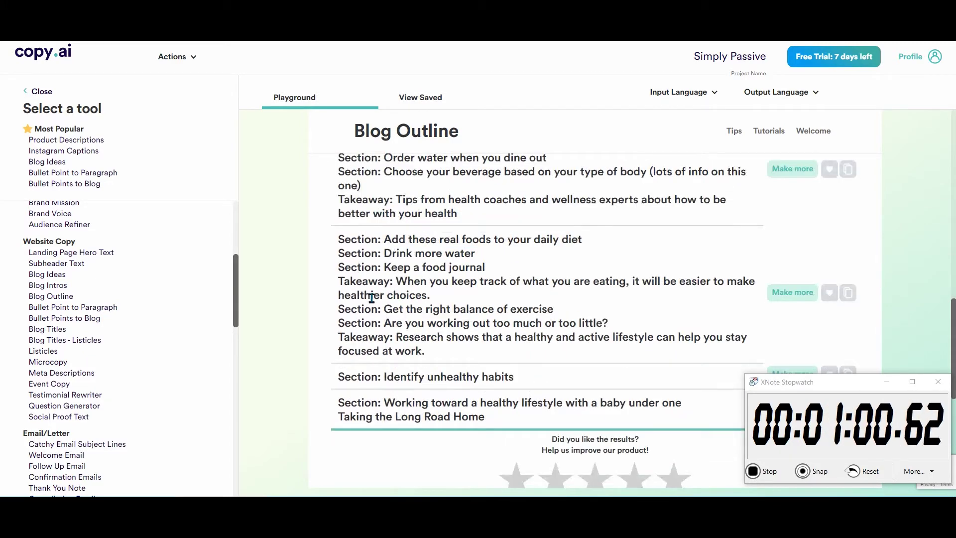
scroll(371, 298, down, 3)
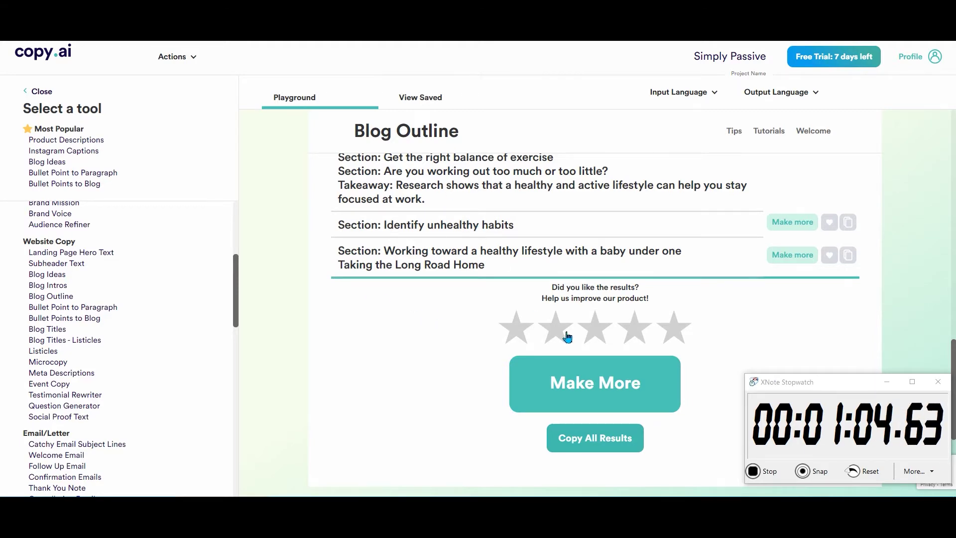
scroll(448, 316, up, 3)
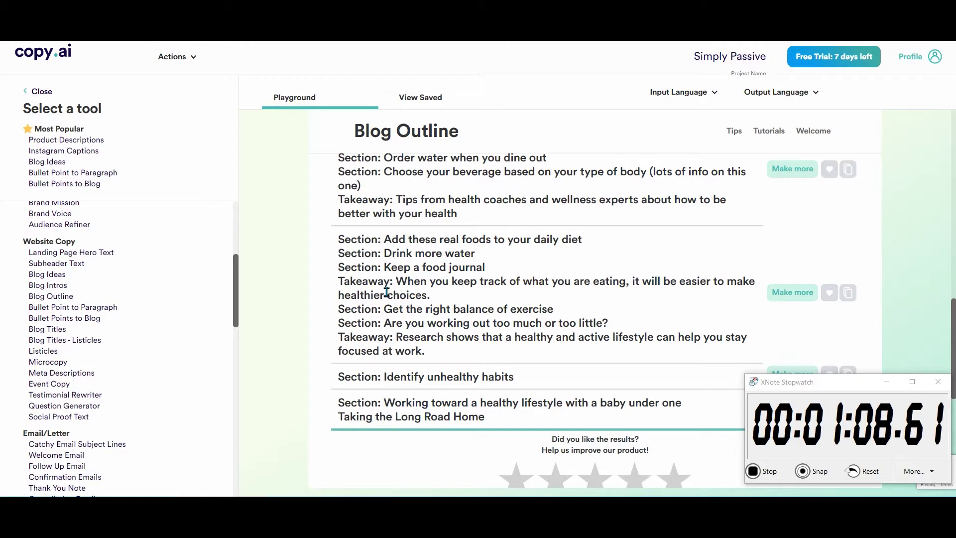
scroll(359, 279, up, 2)
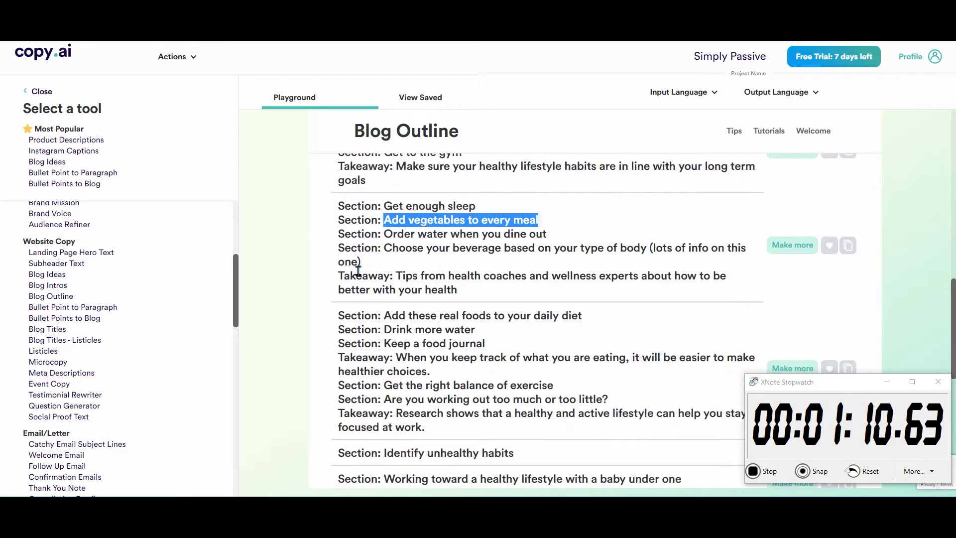
scroll(356, 299, down, 2)
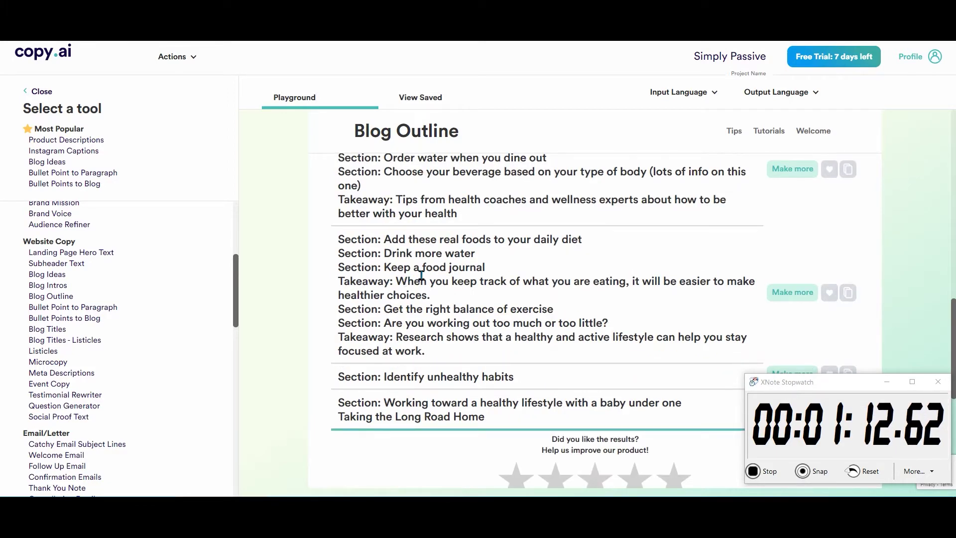
Step: Switch to Word and replace the "Subtitle 3" placeholder with the copied text "Add vegetables to every meal"
key(alt+Tab)
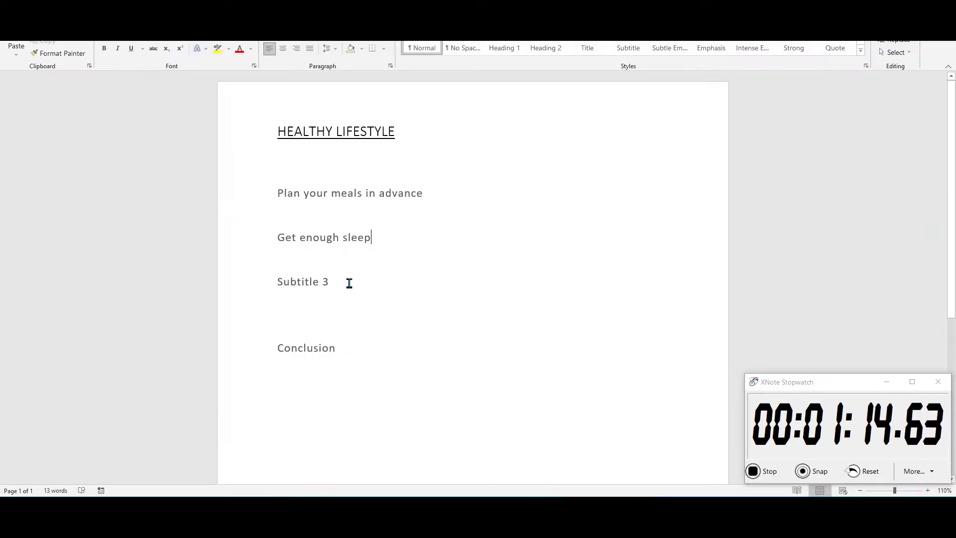
triple_click(297, 281)
key(ctrl+v)
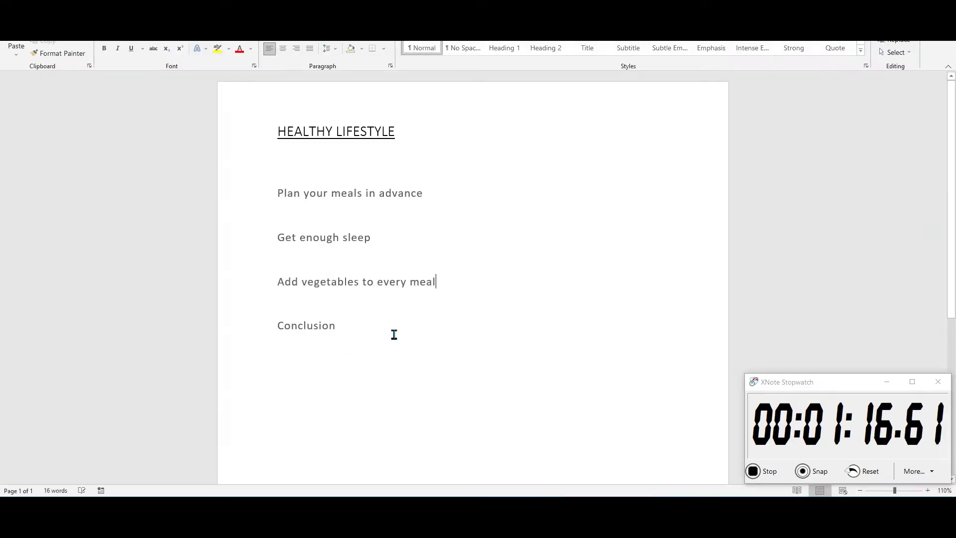
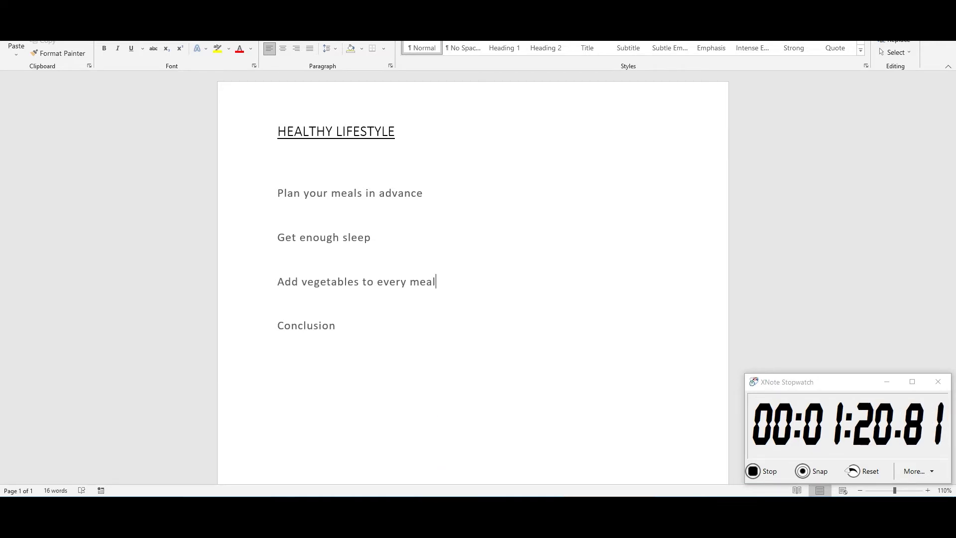
Step: Switch to copy.ai and generate blog intros with the title "Healthy Lifestyle" and the description "healthy lifestyle"
key(alt+Tab)
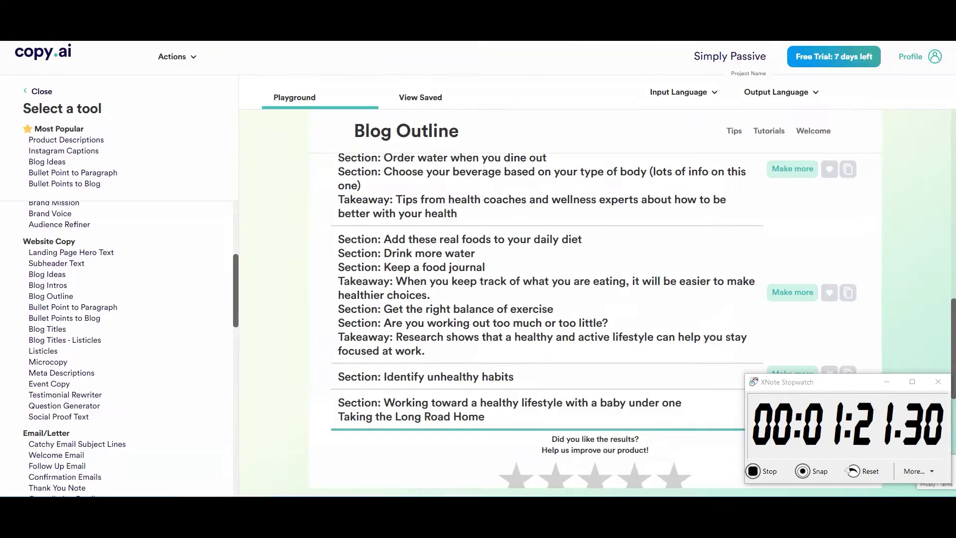
click(54, 289)
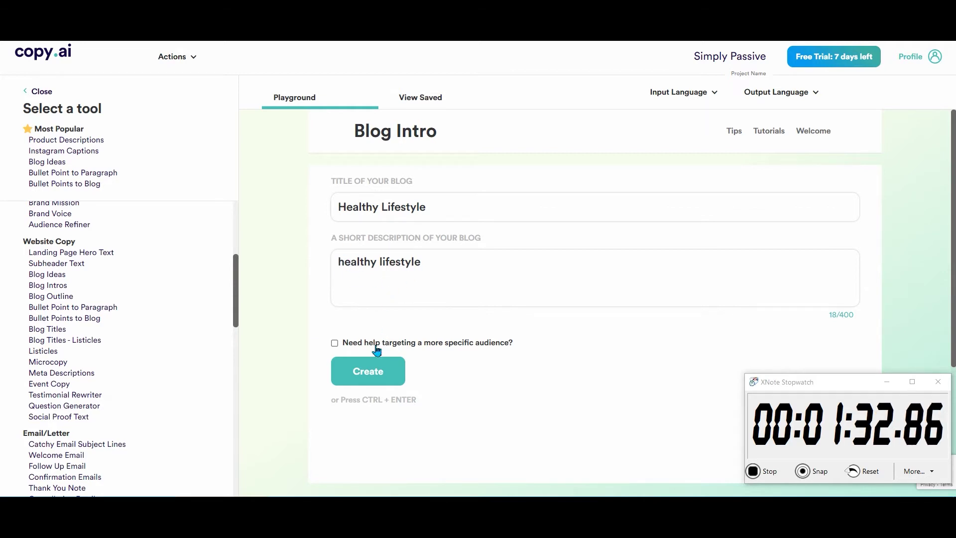
click(363, 371)
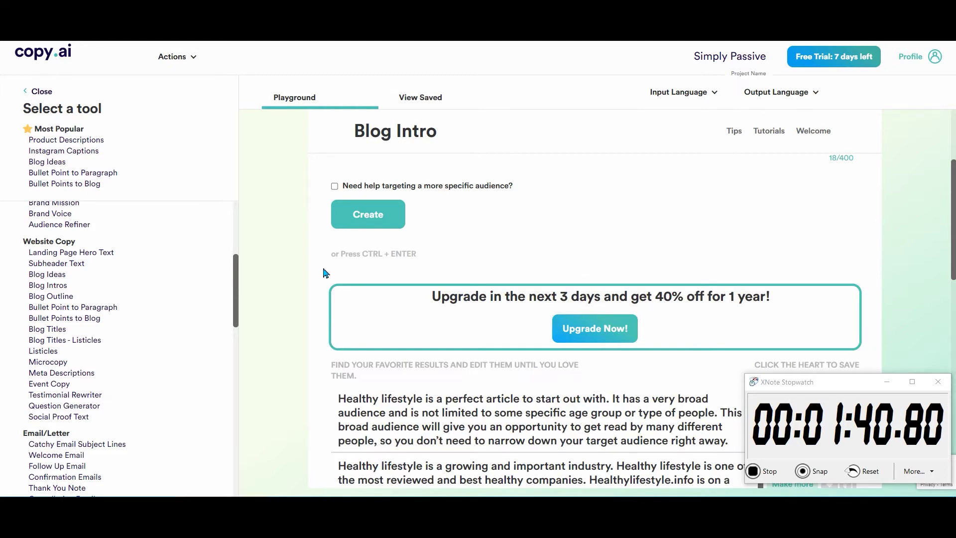
Step: Review the generated intros and copy the paragraph beginning "To be healthy, fit and attractive, you need to have a healthy lifestyle"
scroll(311, 289, down, 4)
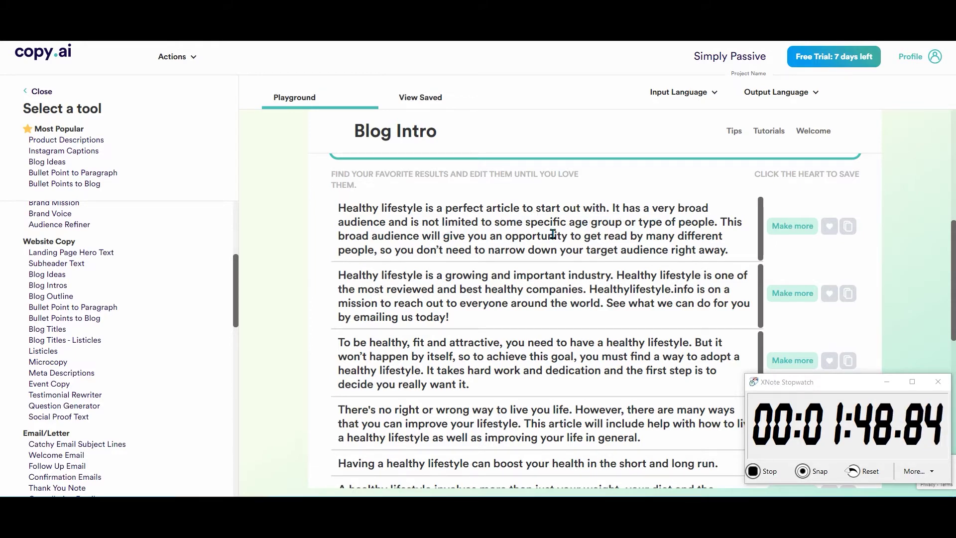
click(331, 221)
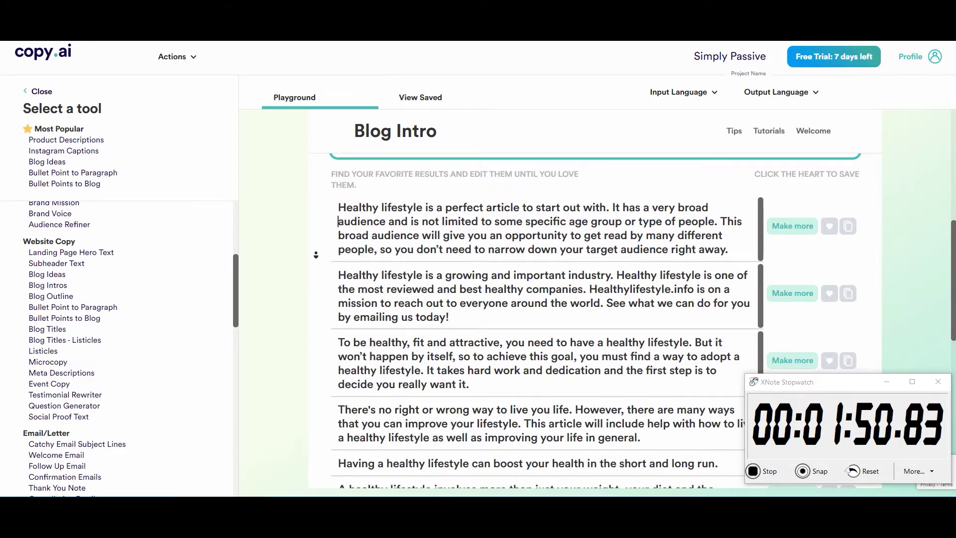
scroll(316, 256, up, 2)
middle_click(285, 300)
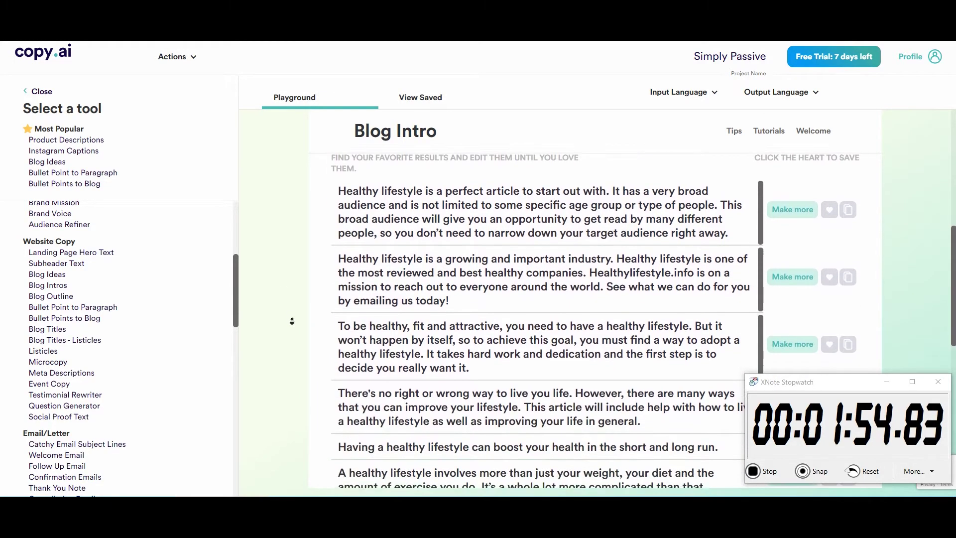
click(293, 323)
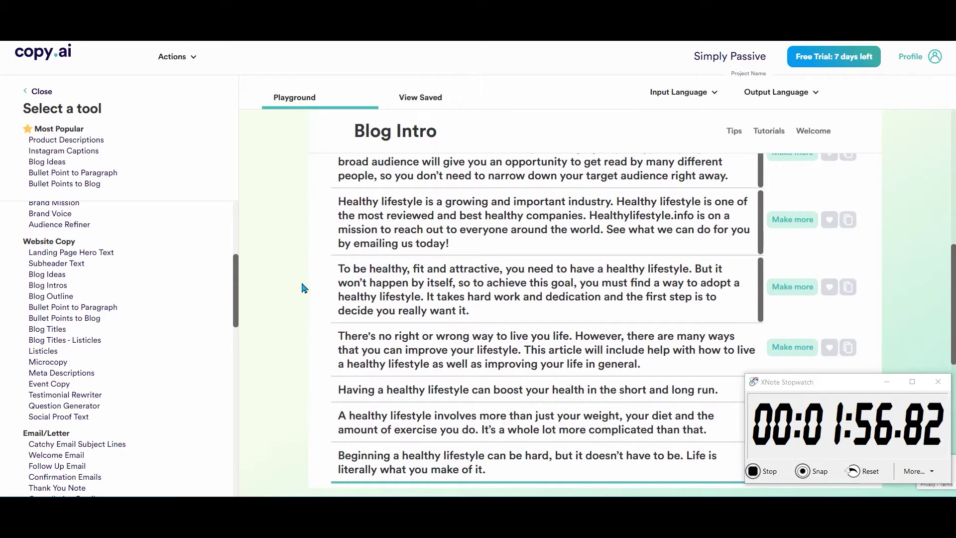
scroll(304, 293, down, 1)
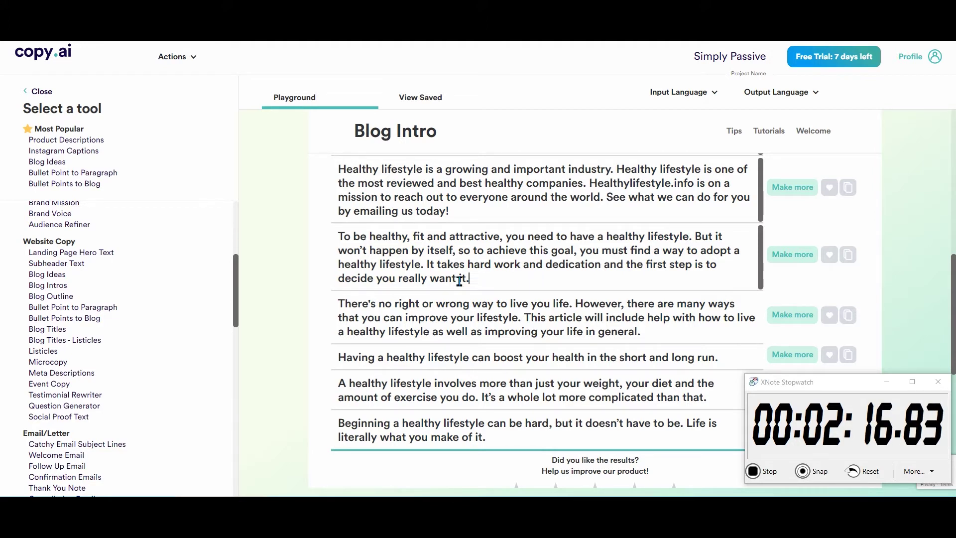
drag(470, 279, 338, 238)
key(ctrl+c)
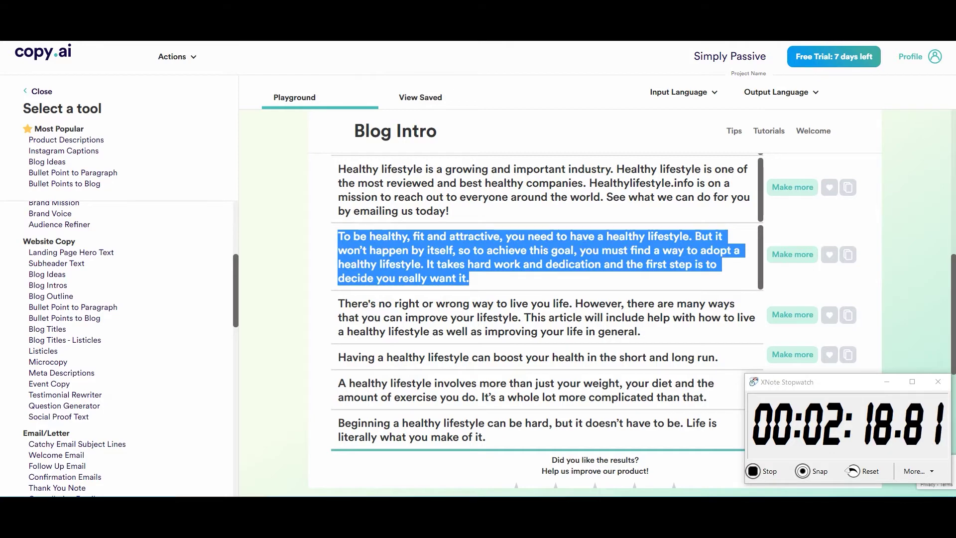
Step: Switch to Word and paste the copied intro paragraph directly below the "HEALTHY LIFESTYLE" title
key(alt+Tab)
click(291, 158)
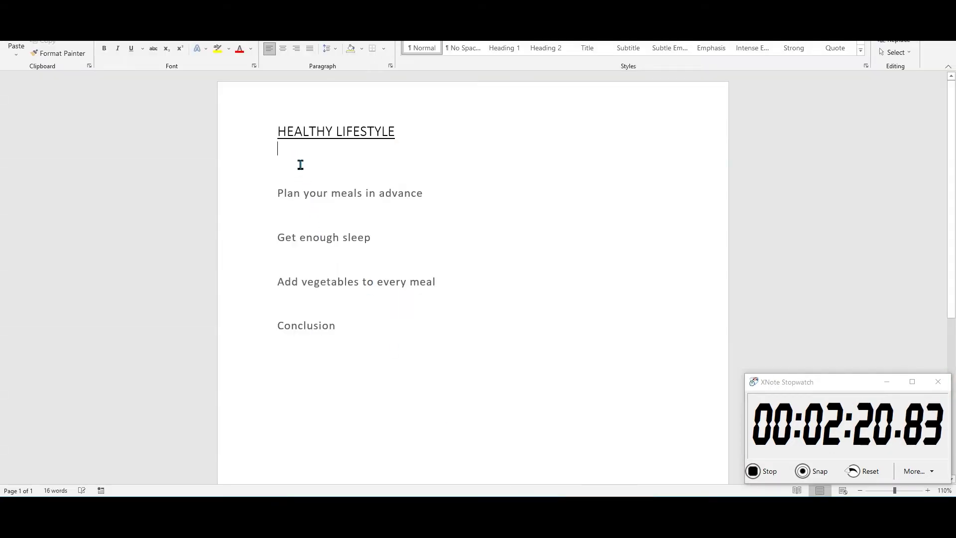
key(ctrl+v)
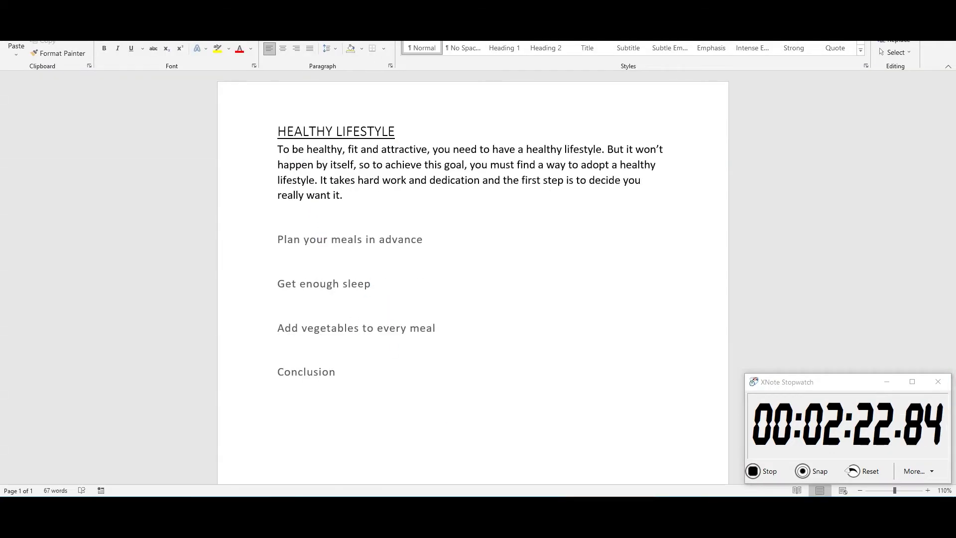
Step: Switch back to copy.ai and copy the last generated intro, beginning "Beginning a healthy lifestyle can be hard"
key(alt+Tab)
click(317, 269)
scroll(316, 249, down, 3)
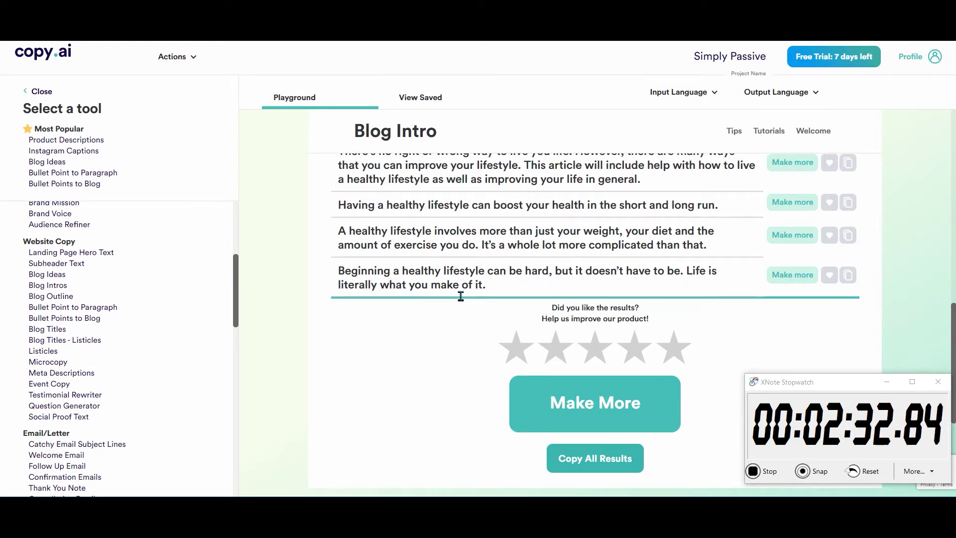
drag(491, 285, 337, 271)
key(ctrl+c)
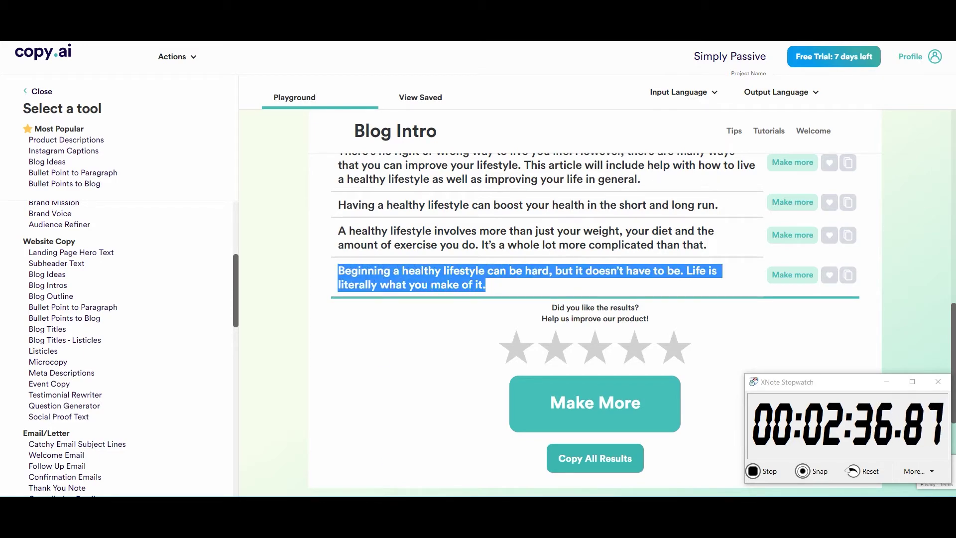
Step: Switch to Word and paste the copied text on a new line below the "Conclusion" subtitle
key(alt+Tab)
click(375, 380)
key(Return)
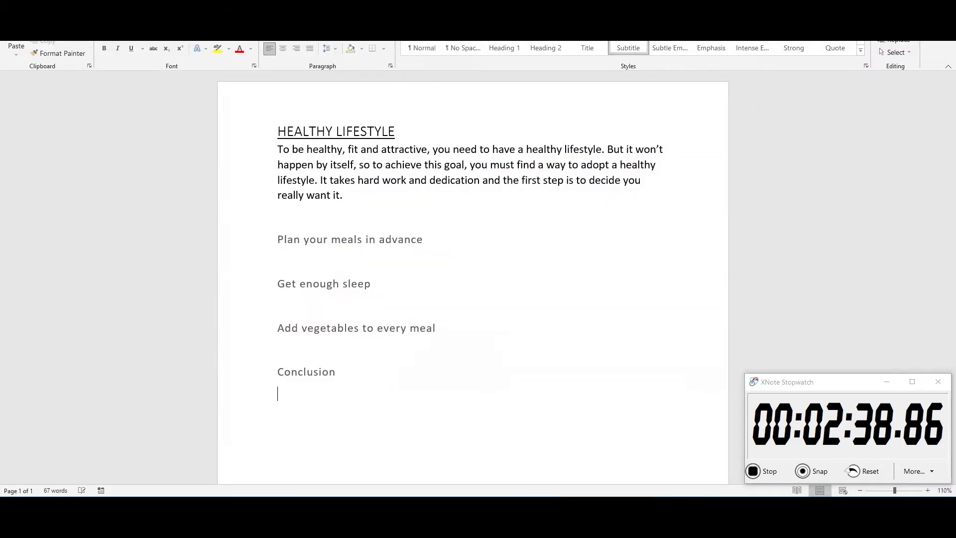
key(ctrl+v)
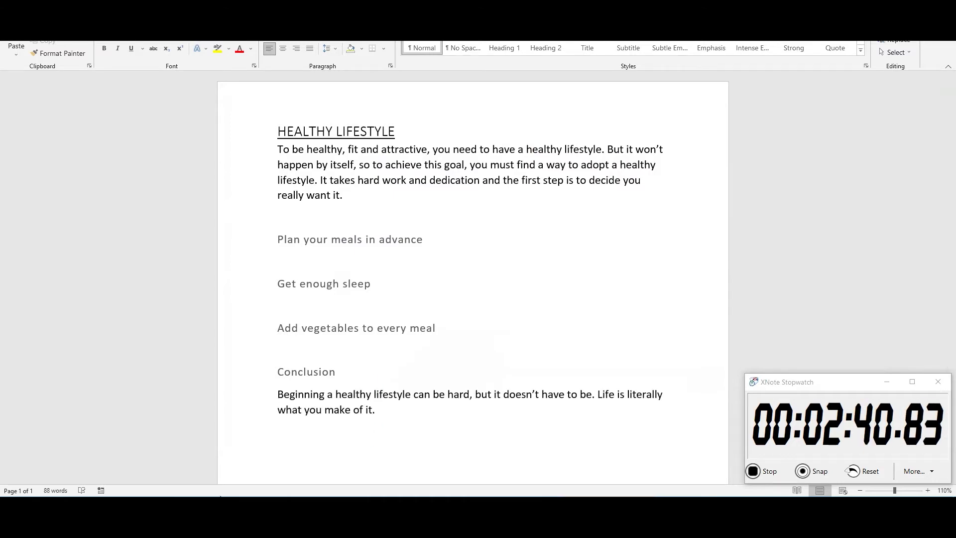
Step: Return to copy.ai and generate more blog intro results from the same title and description
key(alt+Tab)
click(578, 392)
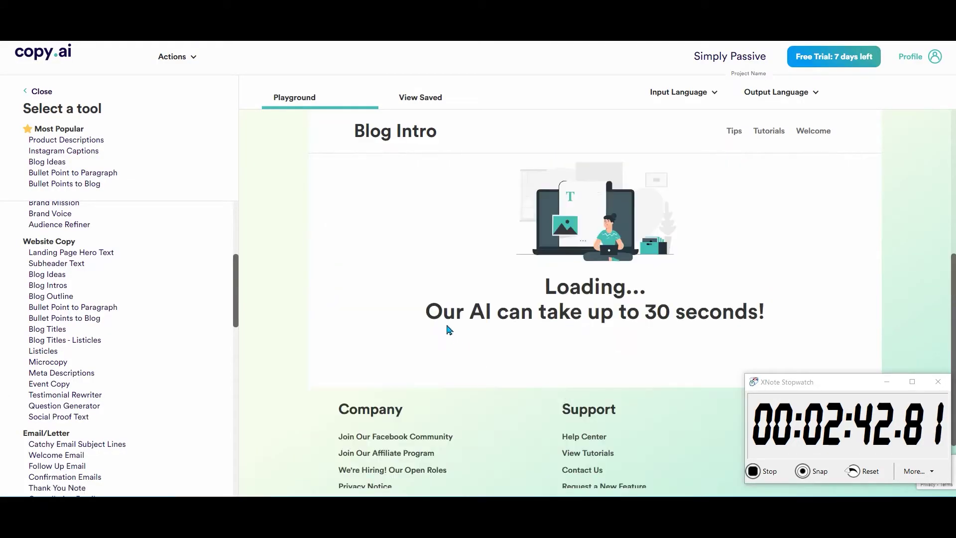
scroll(448, 331, up, 5)
scroll(448, 331, down, 2)
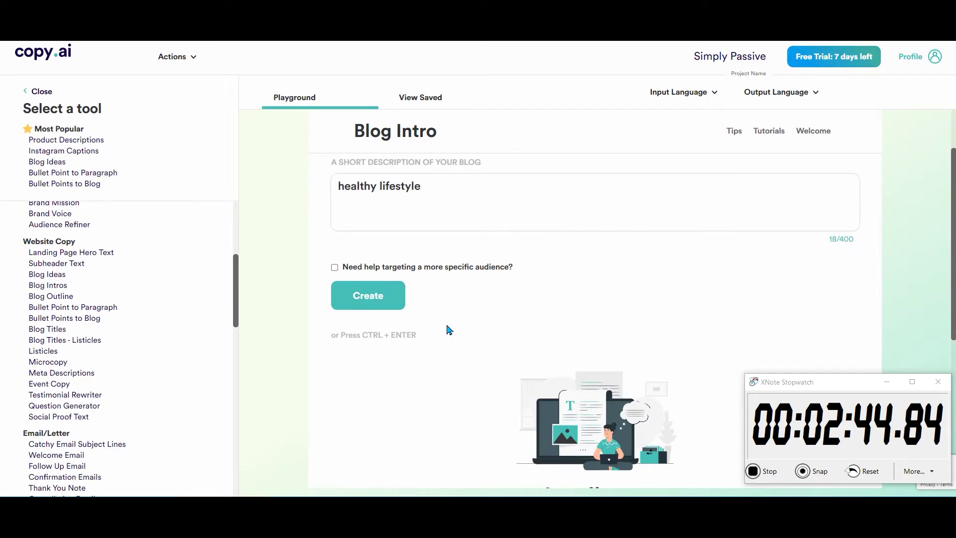
scroll(448, 330, down, 2)
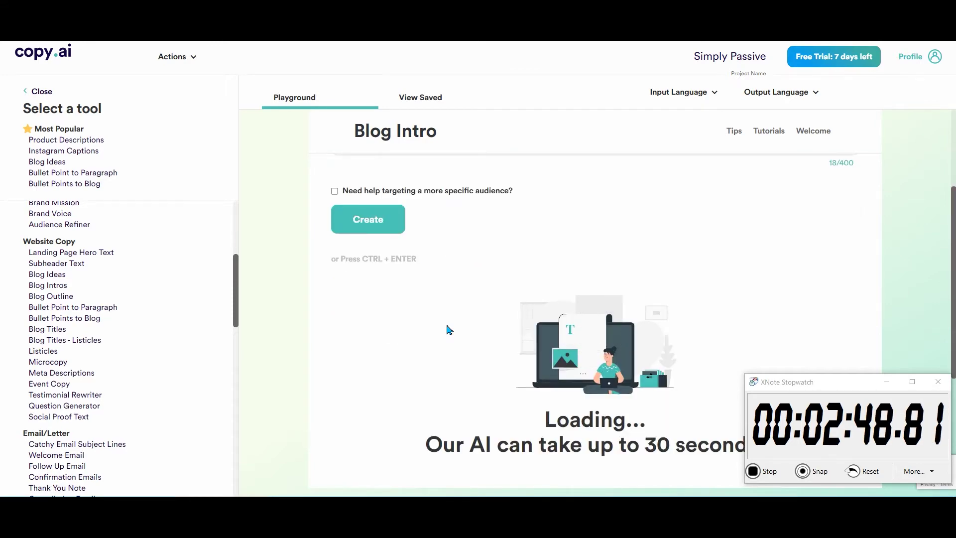
Step: Read through the newly generated blog intros for paragraphs that suit the article
scroll(448, 330, down, 7)
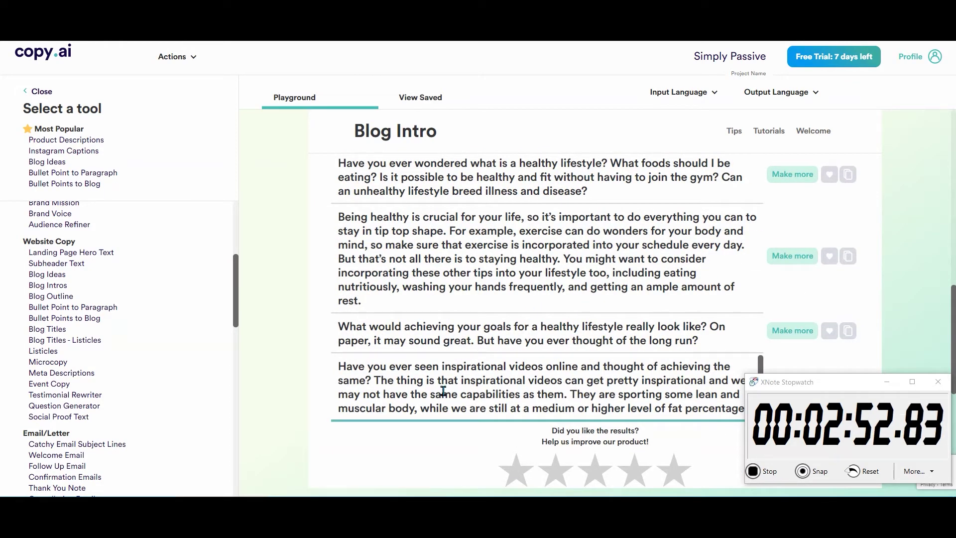
scroll(269, 312, up, 3)
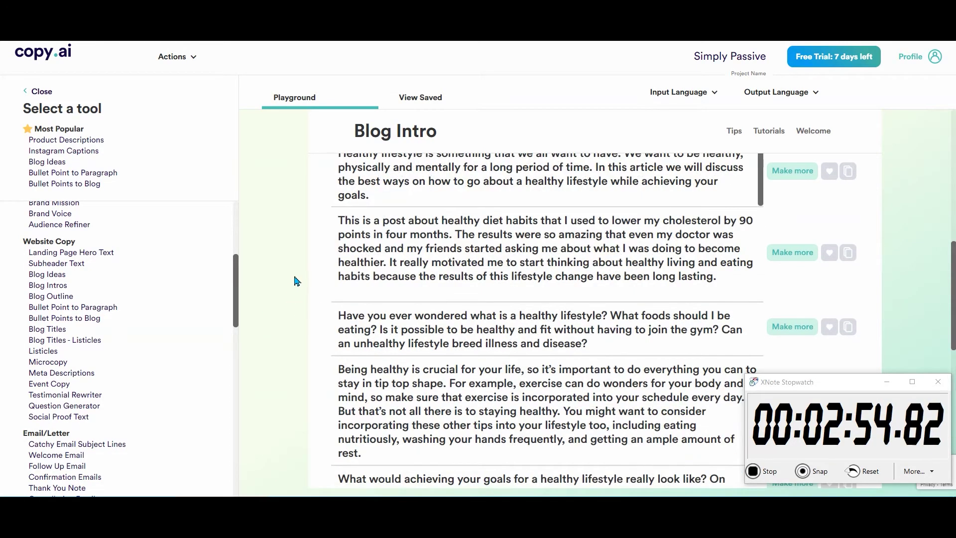
middle_click(298, 258)
middle_click(303, 285)
middle_click(304, 268)
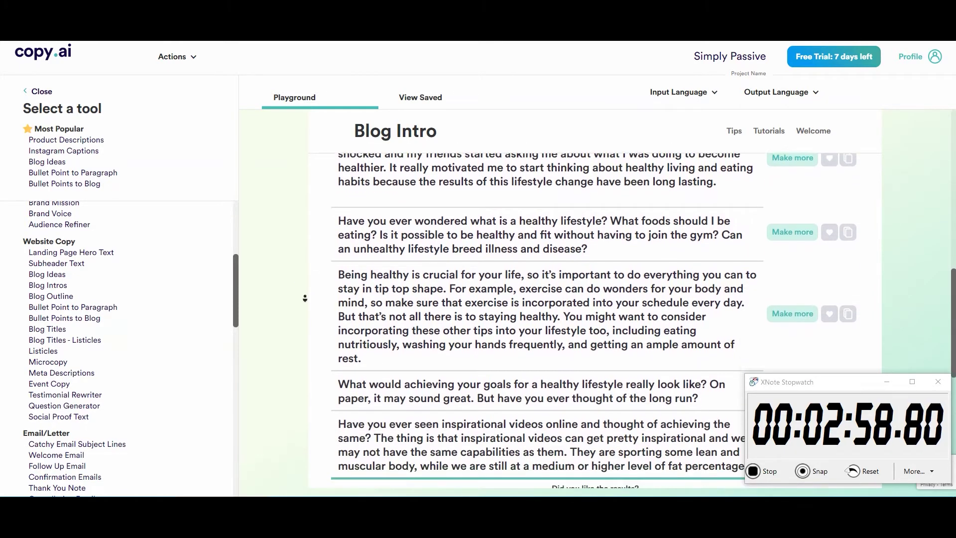
middle_click(369, 269)
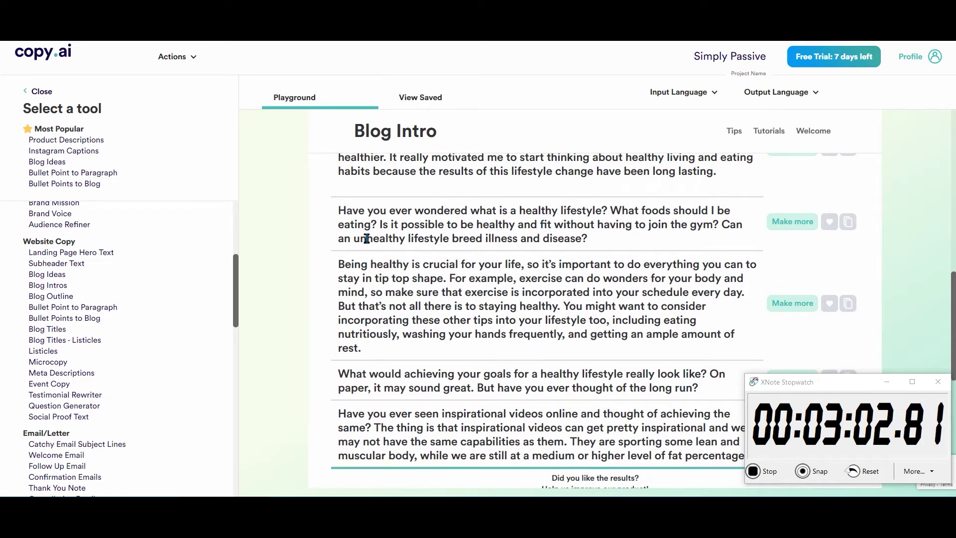
middle_click(329, 227)
middle_click(332, 255)
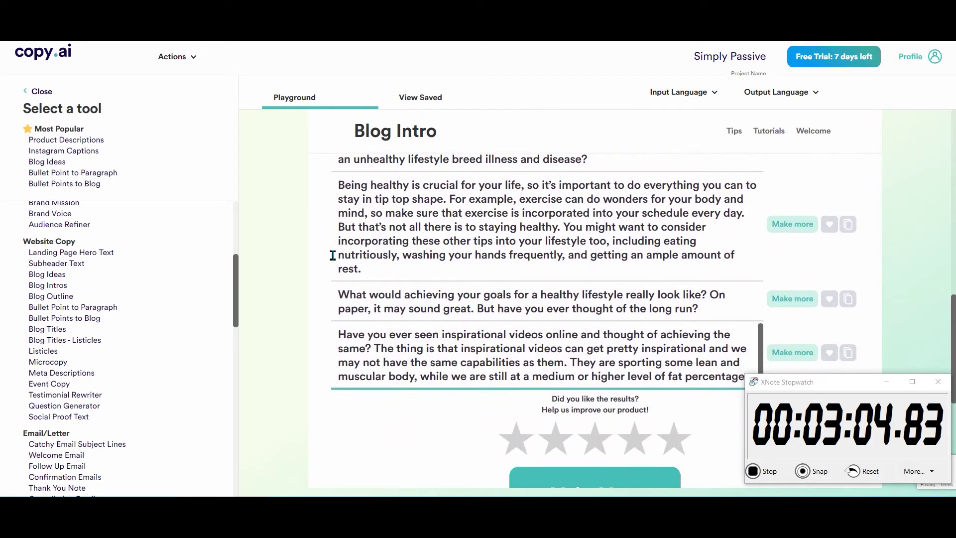
scroll(326, 248, up, 3)
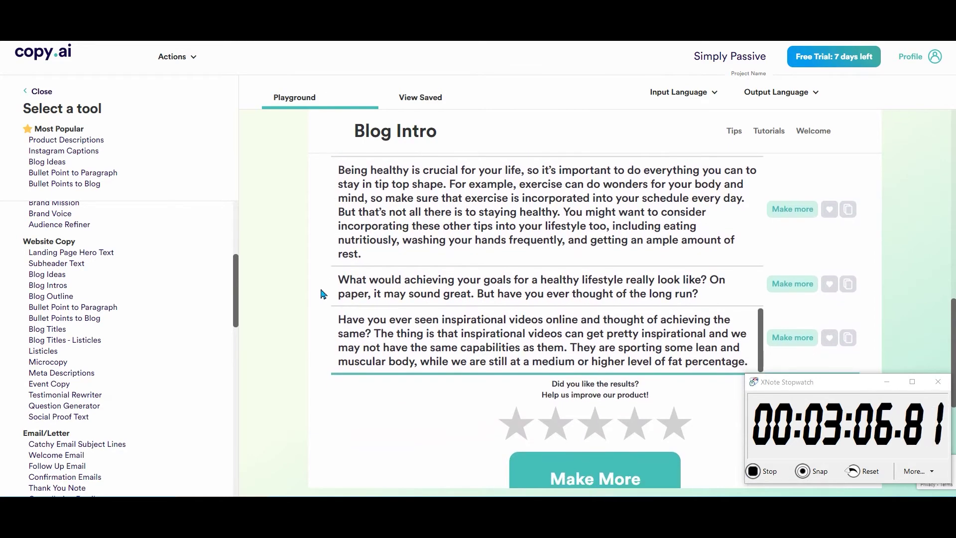
scroll(323, 294, up, 3)
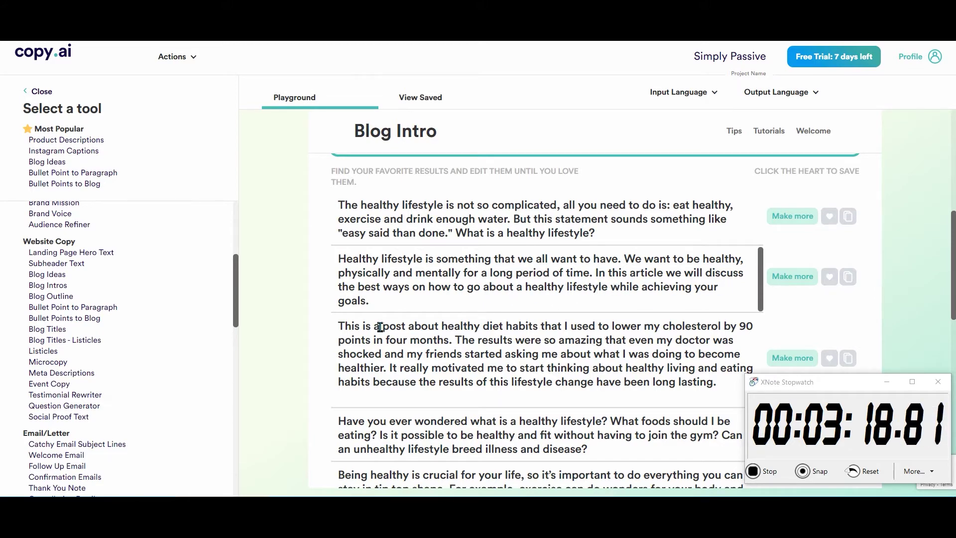
scroll(337, 306, up, 3)
scroll(337, 312, down, 5)
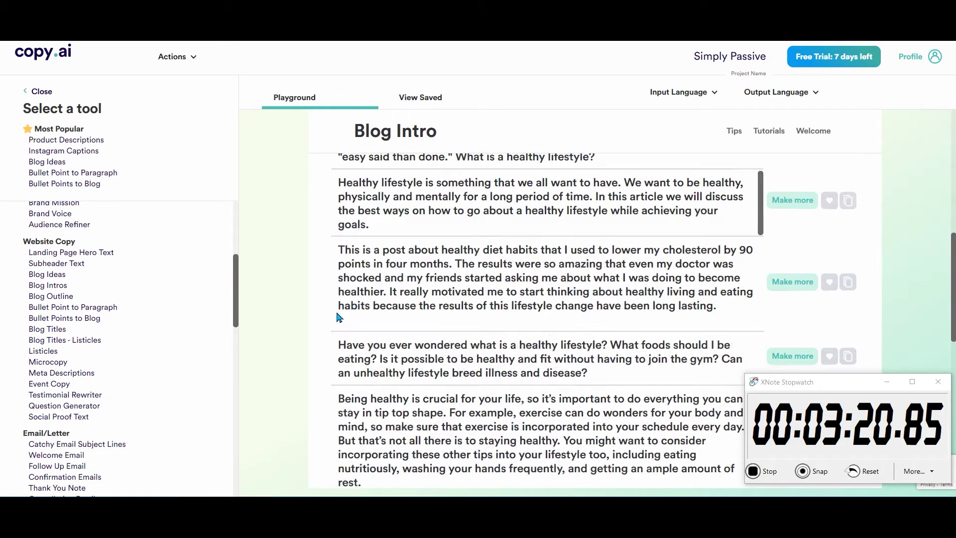
scroll(349, 331, down, 6)
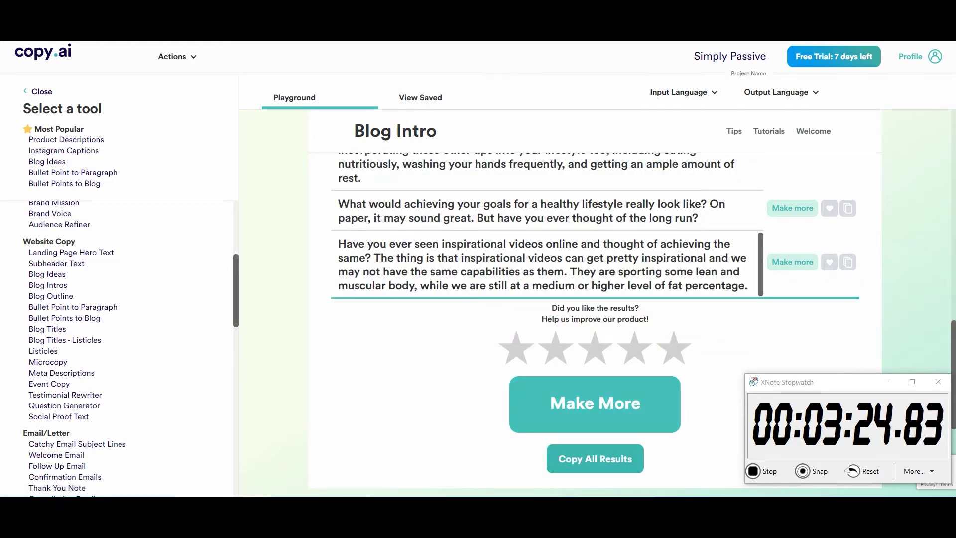
Step: Switch to Word and copy the subtitle "Plan your meals in advance"
click(638, 518)
triple_click(313, 245)
key(ctrl+c)
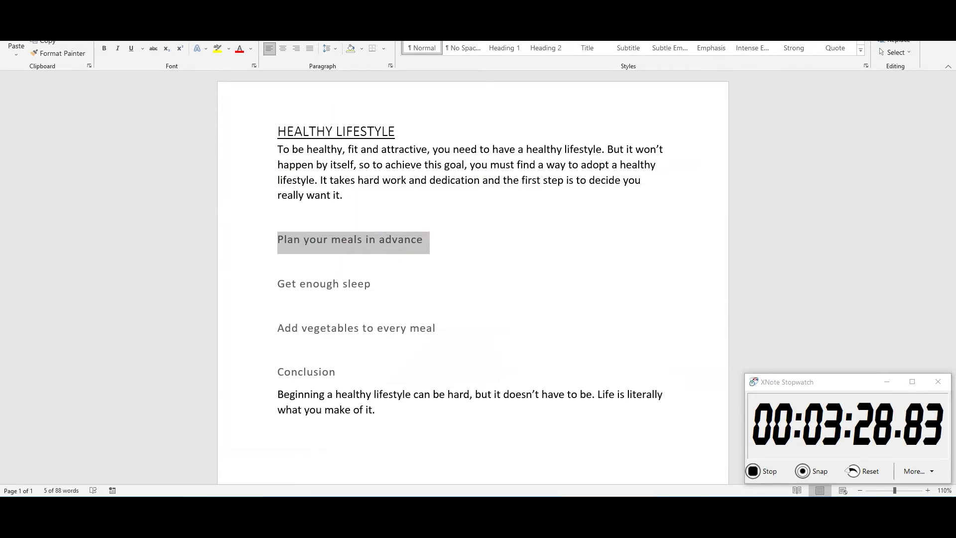
Step: In copy.ai, replace the short blog description with the copied "Plan your meals in advance" and generate new blog intros
key(alt+Tab)
scroll(459, 267, up, 10)
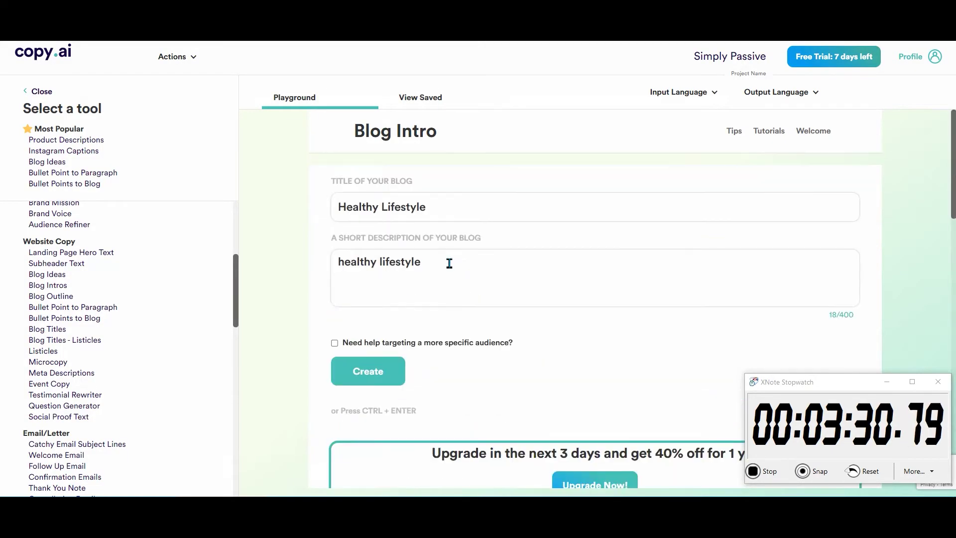
click(445, 261)
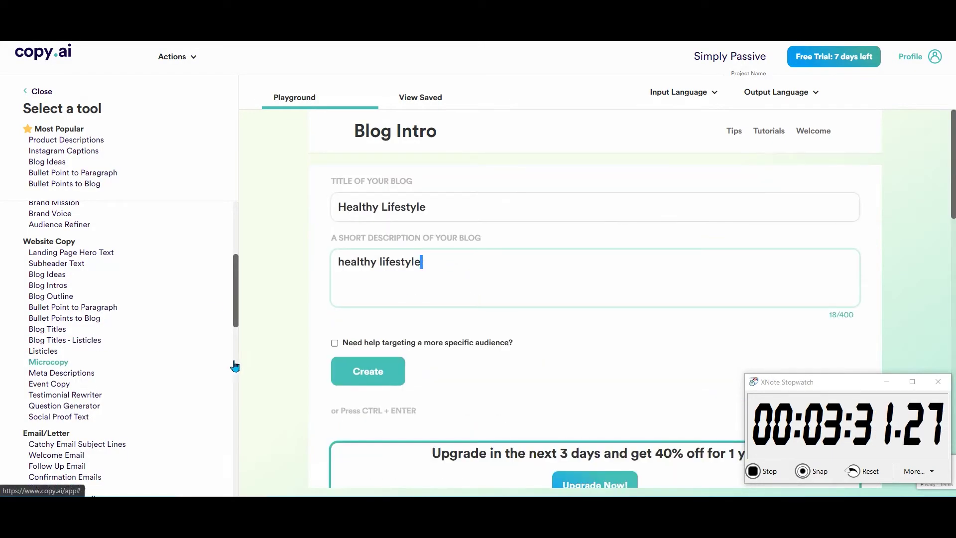
triple_click(364, 261)
key(ctrl+v)
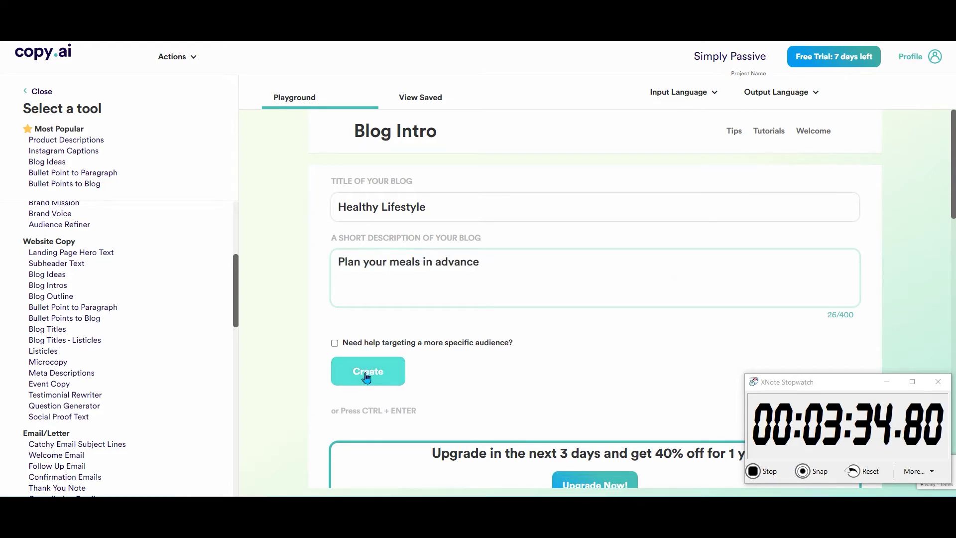
click(366, 355)
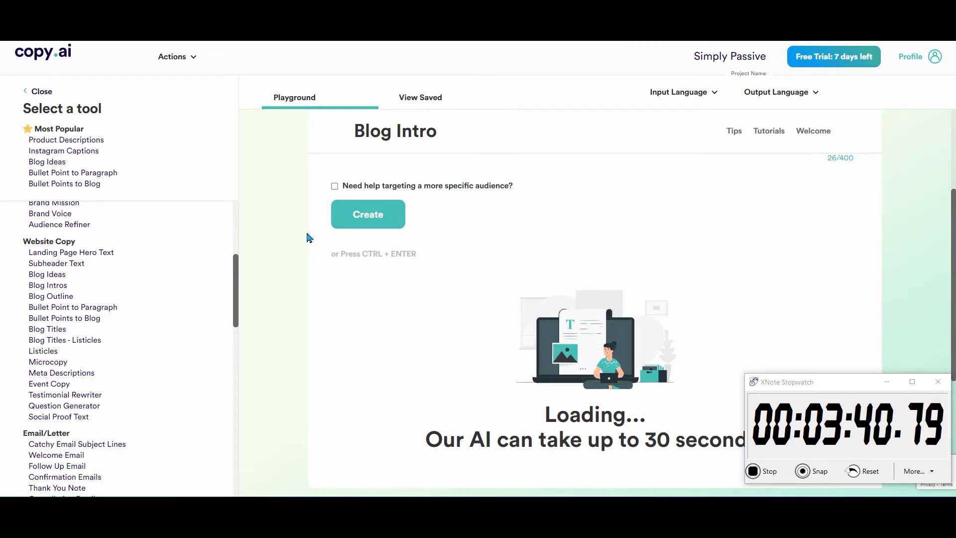
Step: Copy the generated intro beginning "Planning your meals in advance is crucial" into Word under the subtitle "Plan your meals in advance"
scroll(306, 271, down, 4)
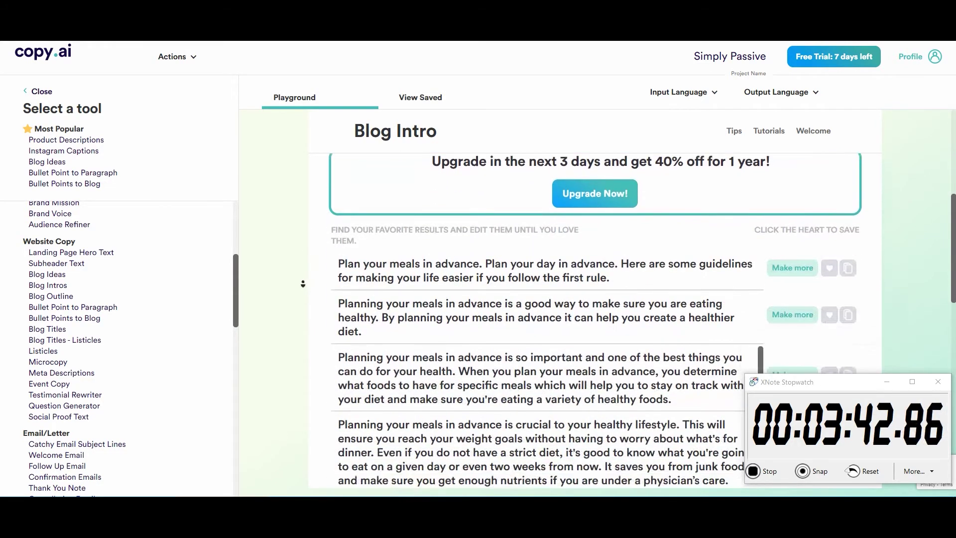
scroll(301, 269, up, 2)
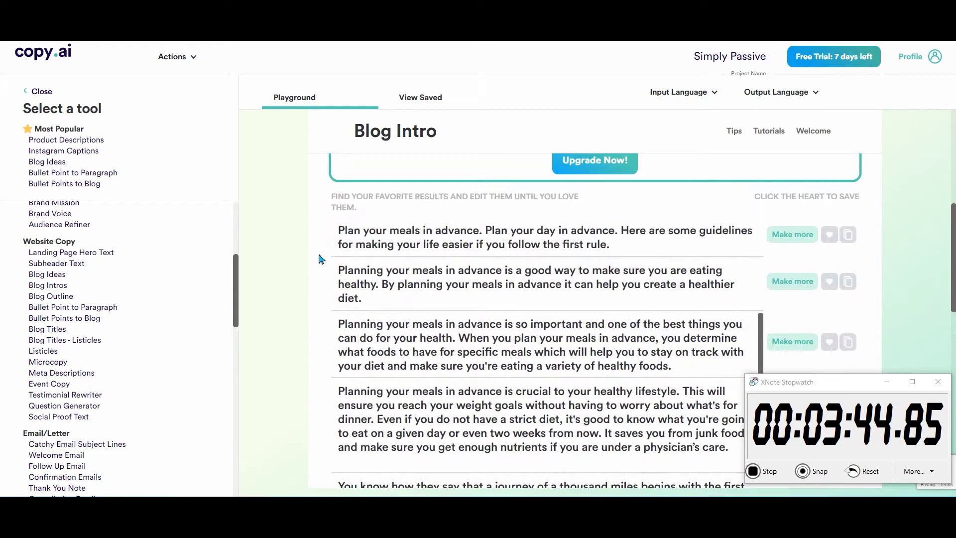
scroll(312, 324, down, 2)
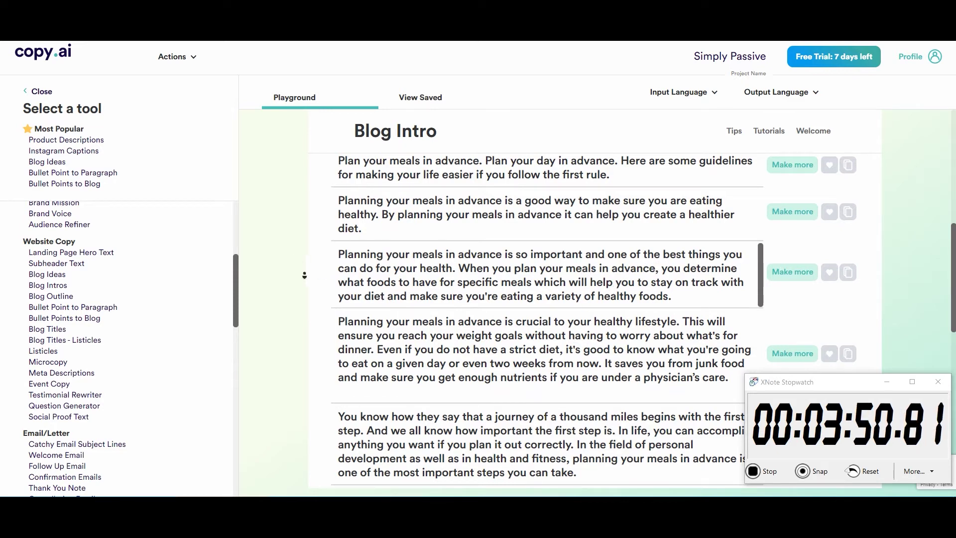
scroll(304, 275, down, 1)
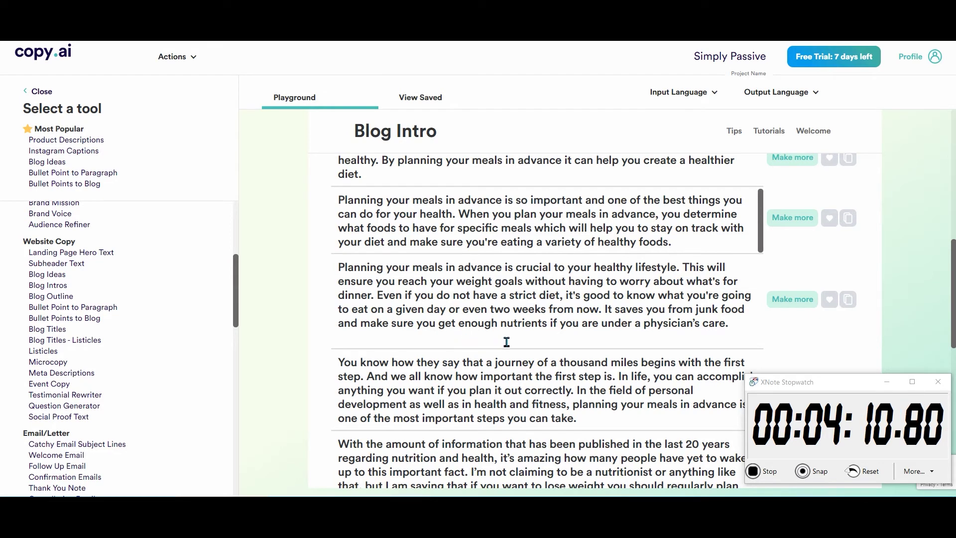
drag(734, 324, 342, 261)
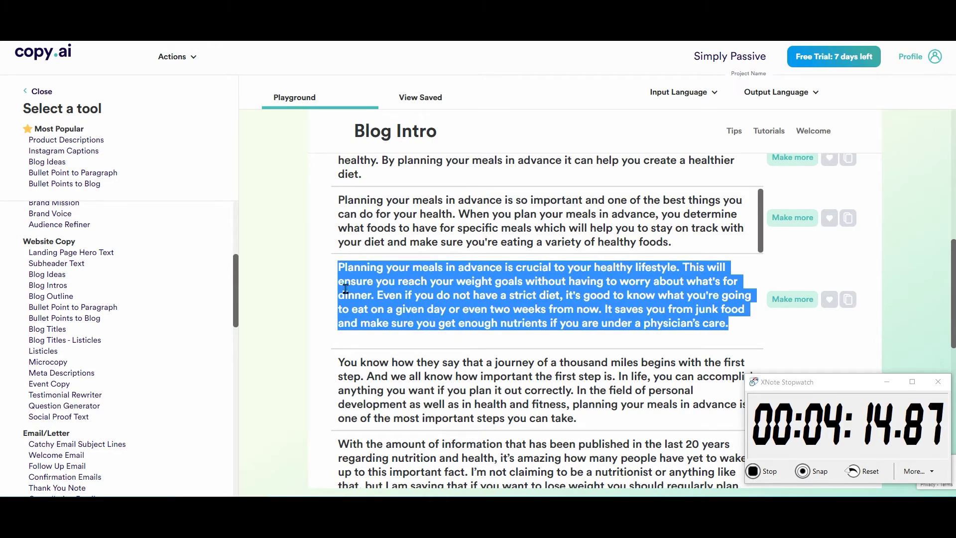
key(ctrl+c)
key(alt+Tab)
click(338, 261)
key(ctrl+v)
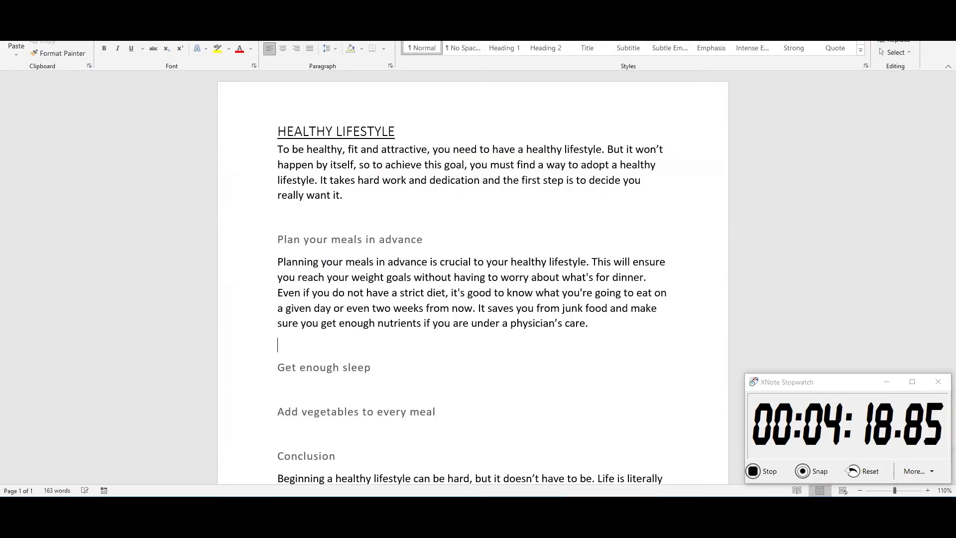
Step: Copy the copy.ai intro beginning "You know how they say" into Word as the meal-planning section's second paragraph, followed by a blank line
key(alt+Tab)
scroll(286, 254, down, 5)
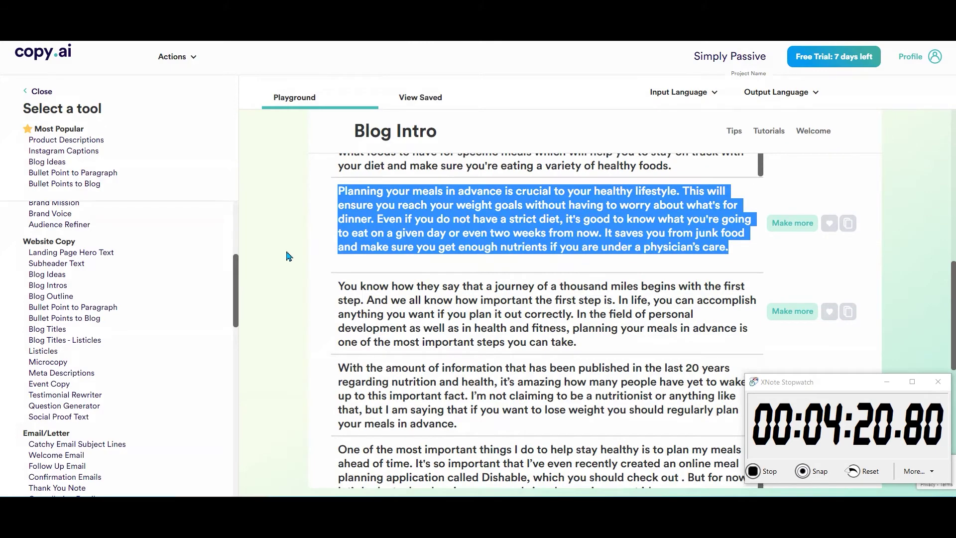
click(283, 251)
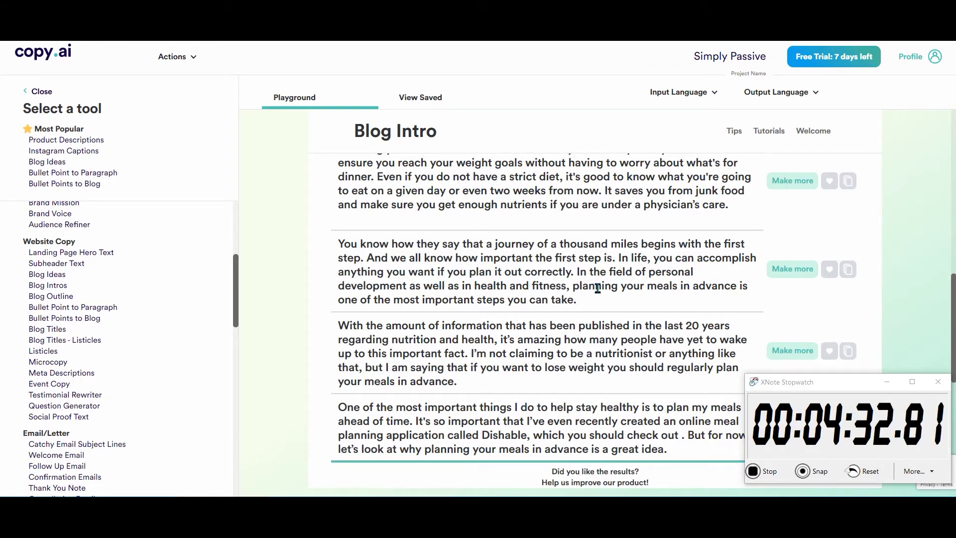
drag(590, 304, 307, 227)
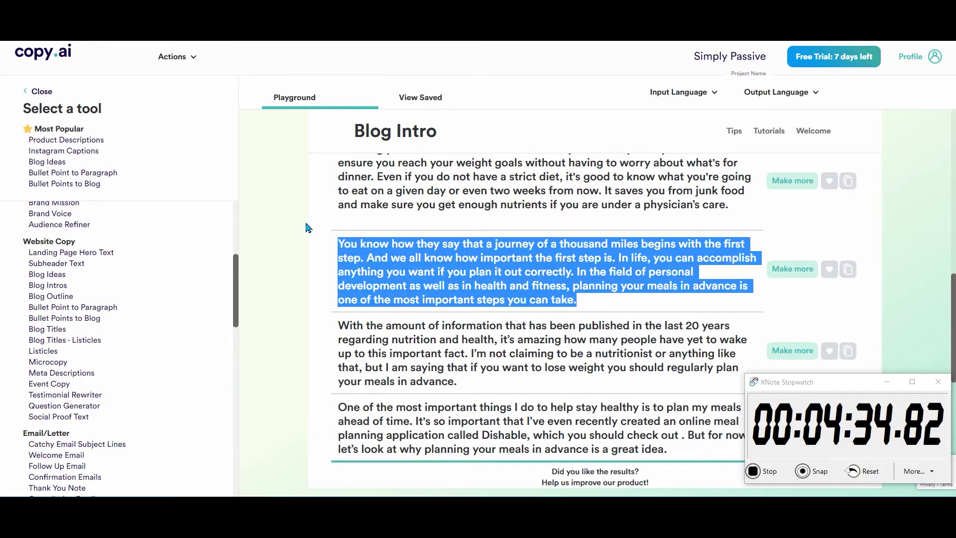
key(alt+Tab)
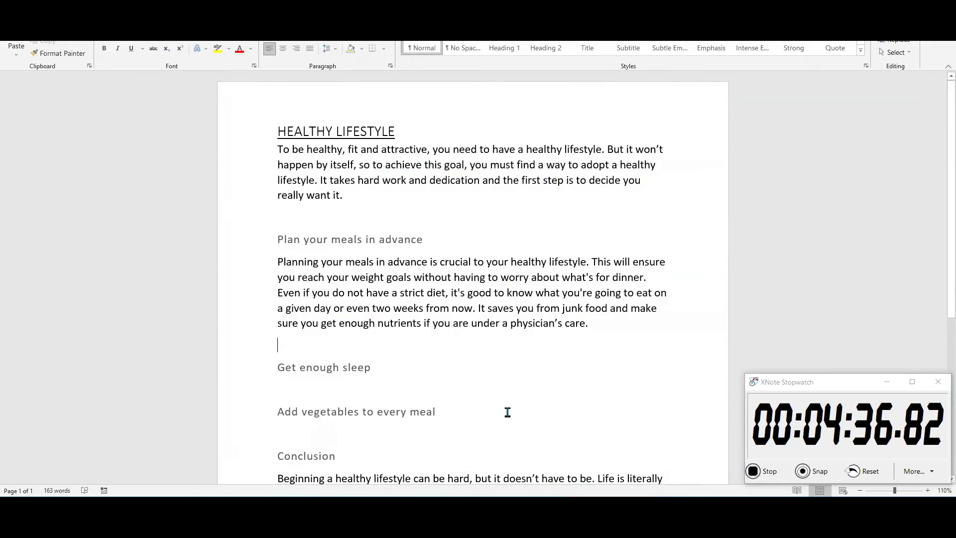
click(470, 335)
key(ctrl+v)
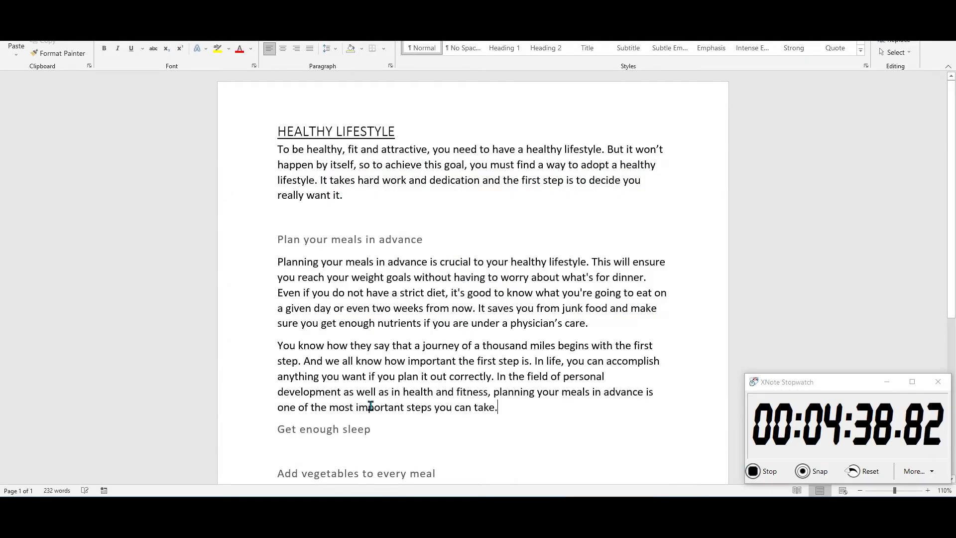
scroll(349, 413, down, 1)
key(Return)
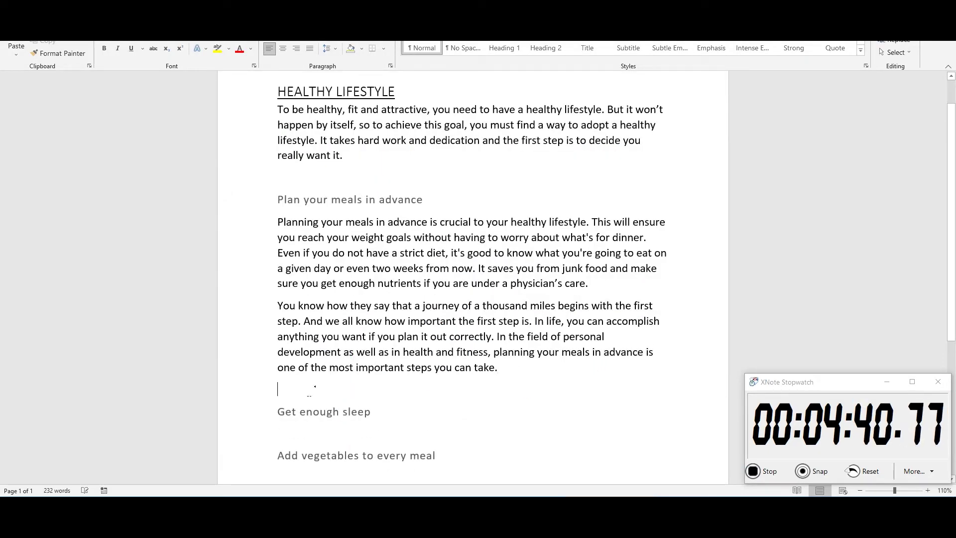
Step: Copy the subtitle "Get enough sleep" from Word and replace the short blog description in copy.ai with it
triple_click(310, 414)
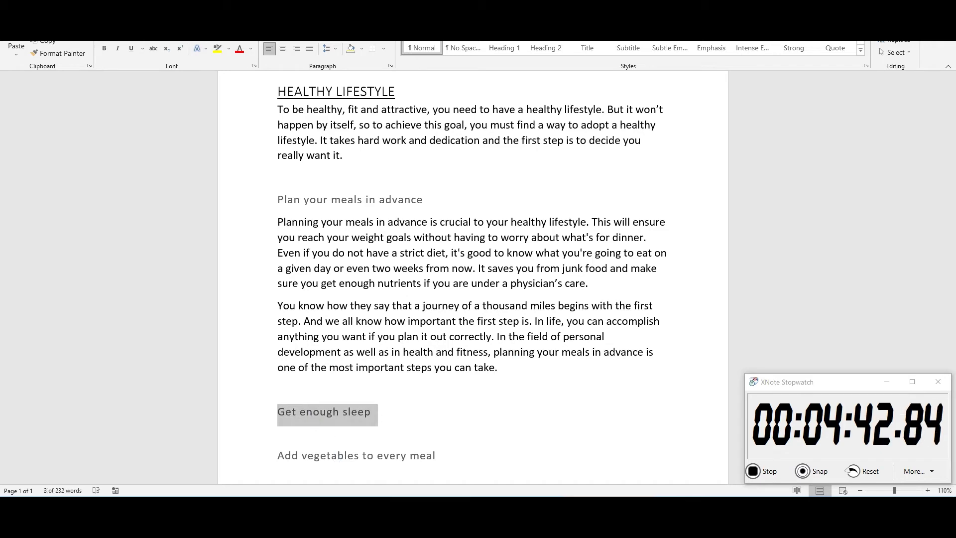
key(alt+Tab)
scroll(328, 293, up, 10)
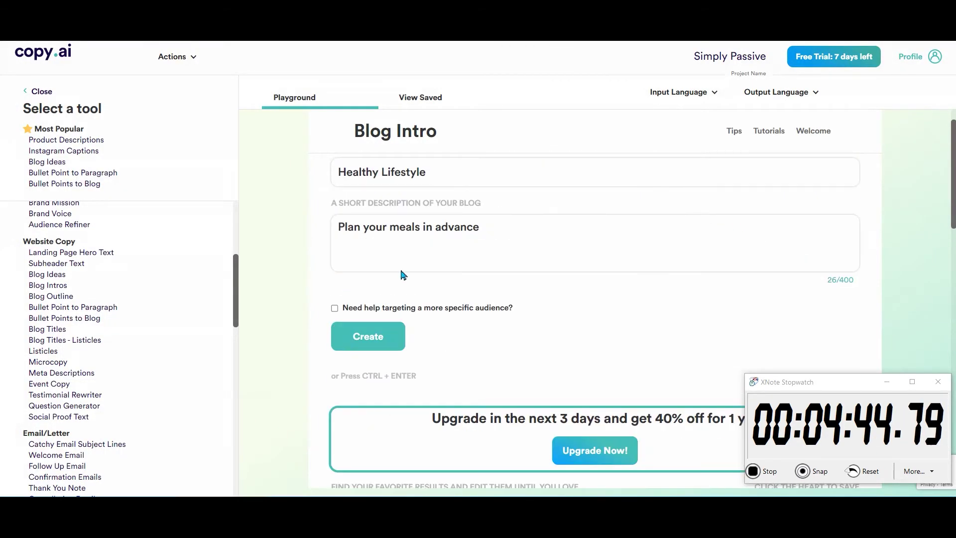
triple_click(506, 233)
key(ctrl+v)
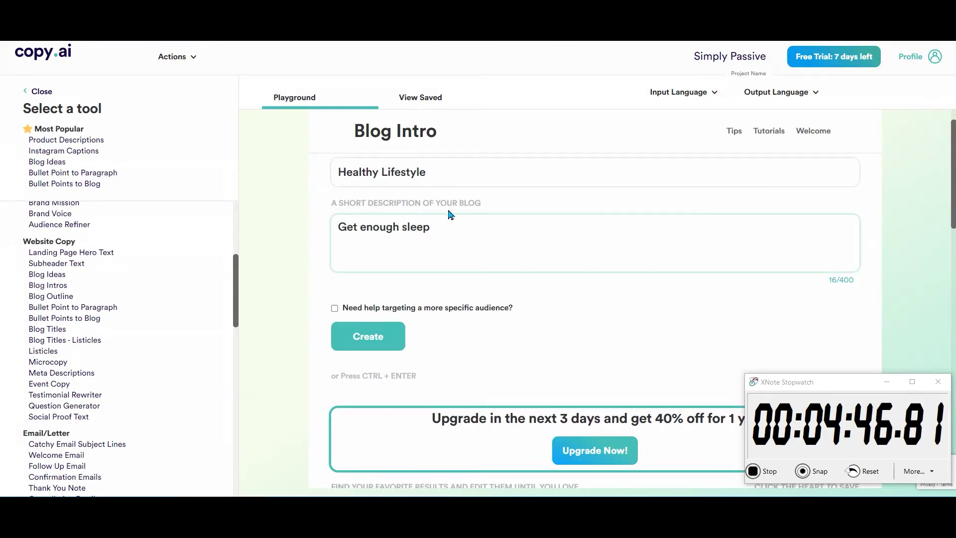
Step: Extend the short blog description to "Get enough sleep for a healthy lifestyle" and generate new blog intros
scroll(359, 236, up, 1)
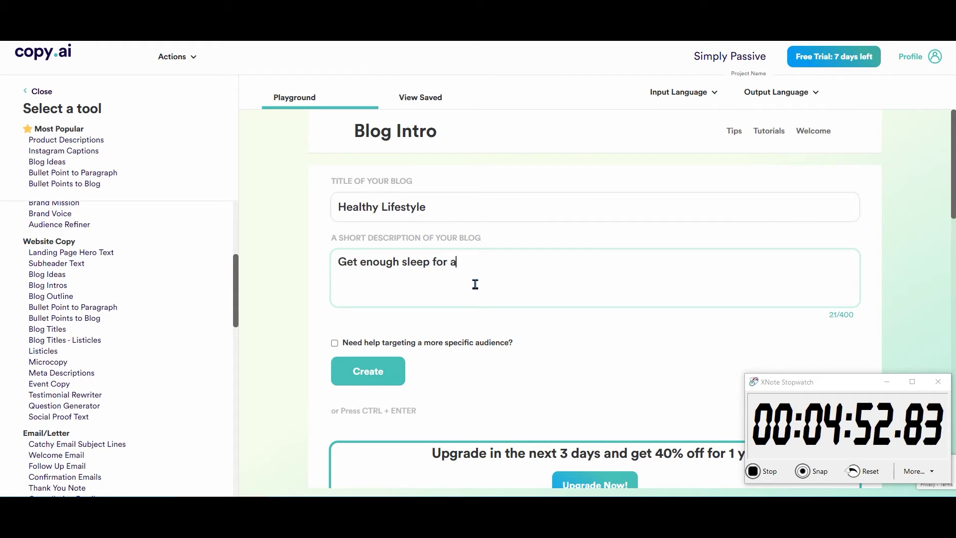
text(for a heal)
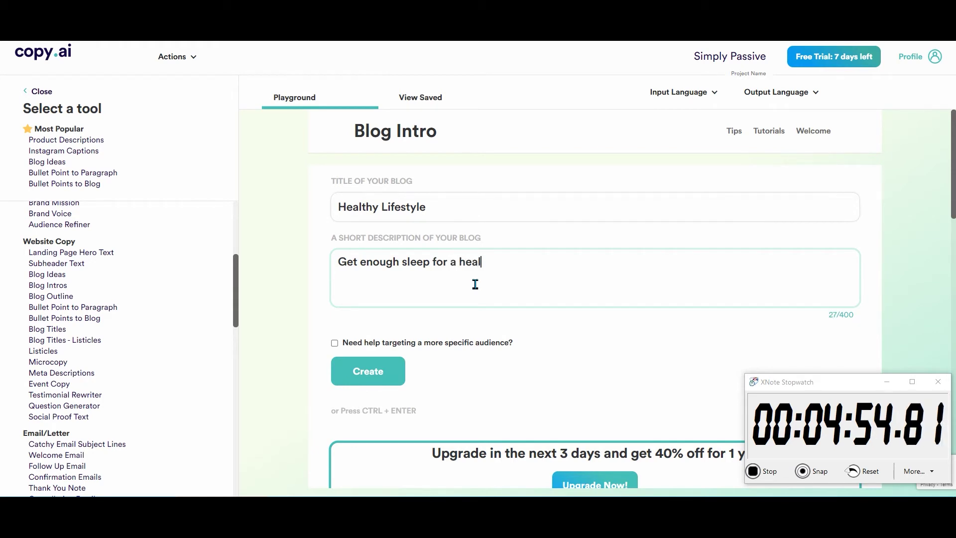
text(thy lifestyle)
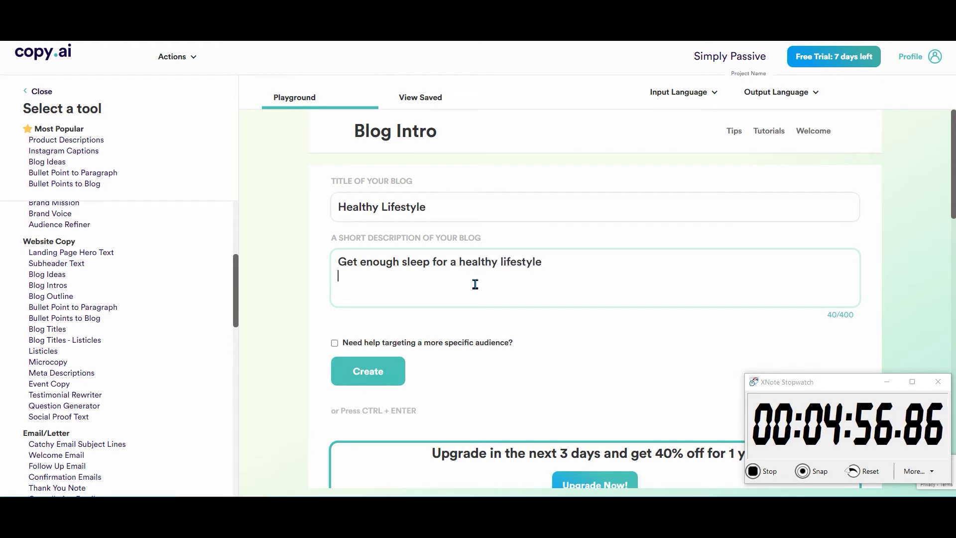
click(368, 370)
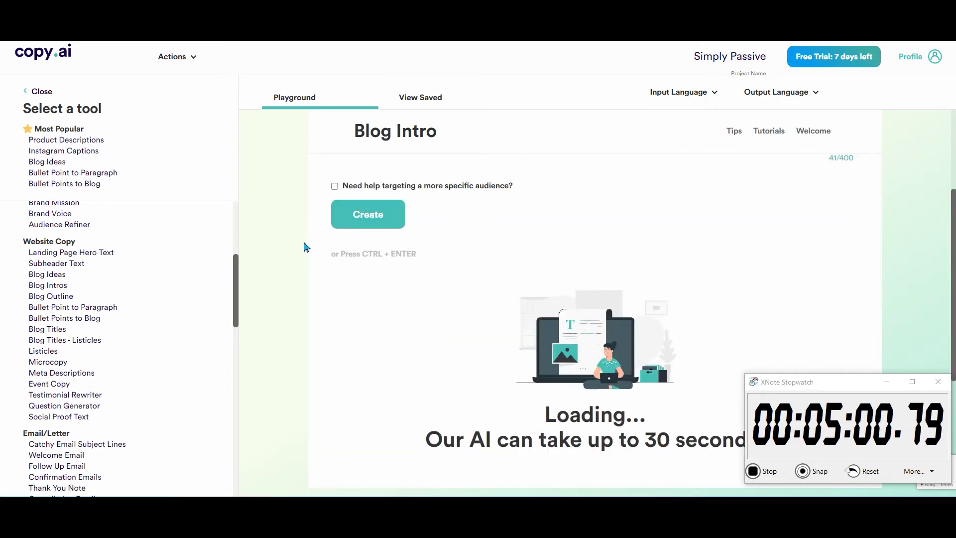
Step: Read through the new sleep intros and copy the one beginning "People tend to overestimate how much sleep they need"
middle_click(296, 266)
click(298, 269)
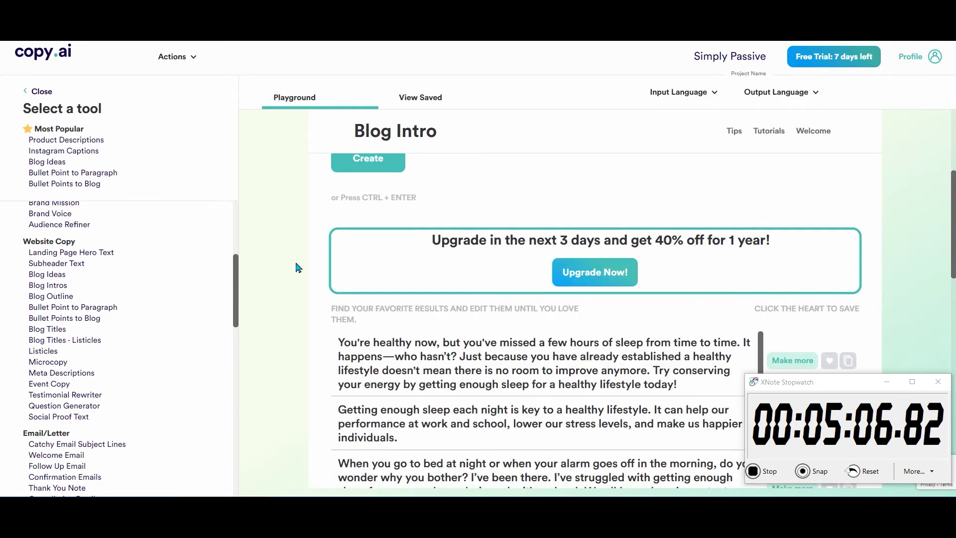
scroll(299, 256, down, 3)
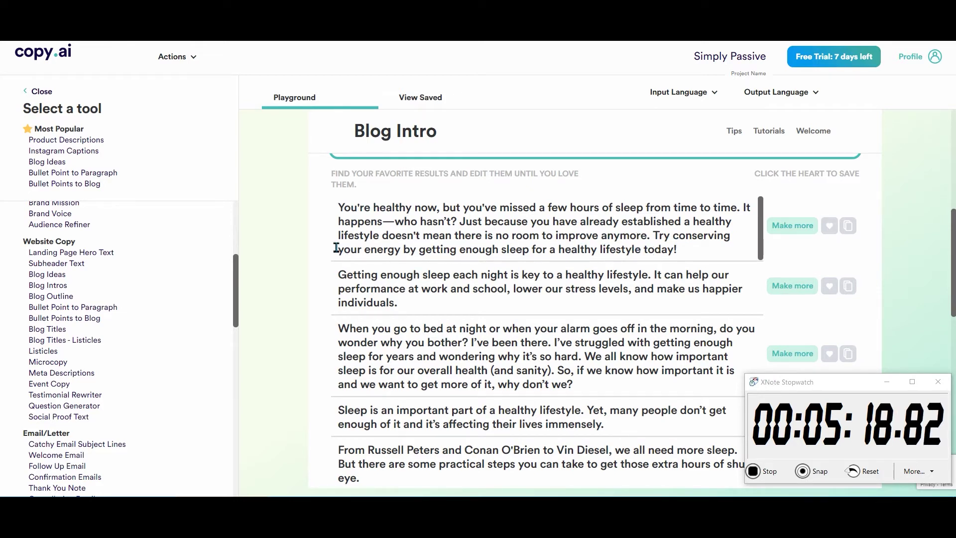
middle_click(319, 247)
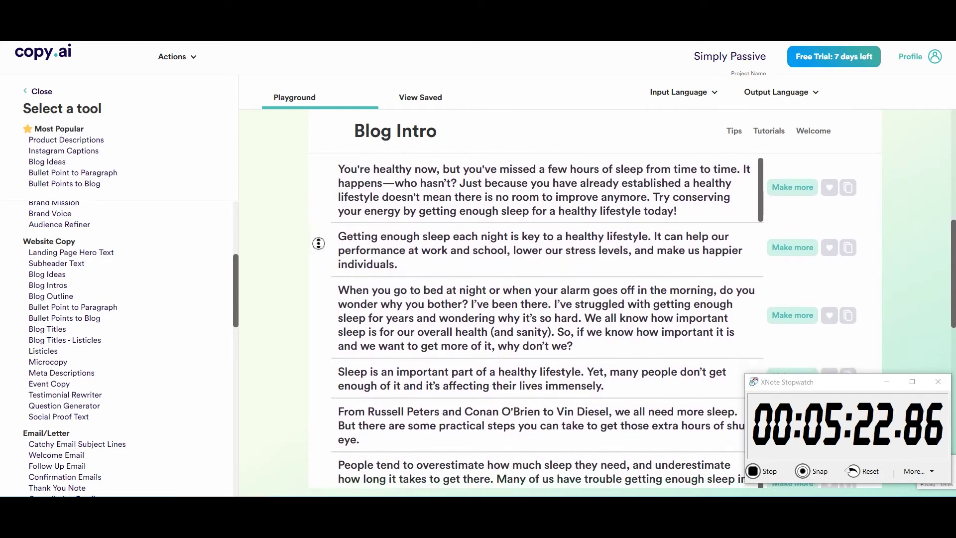
click(360, 258)
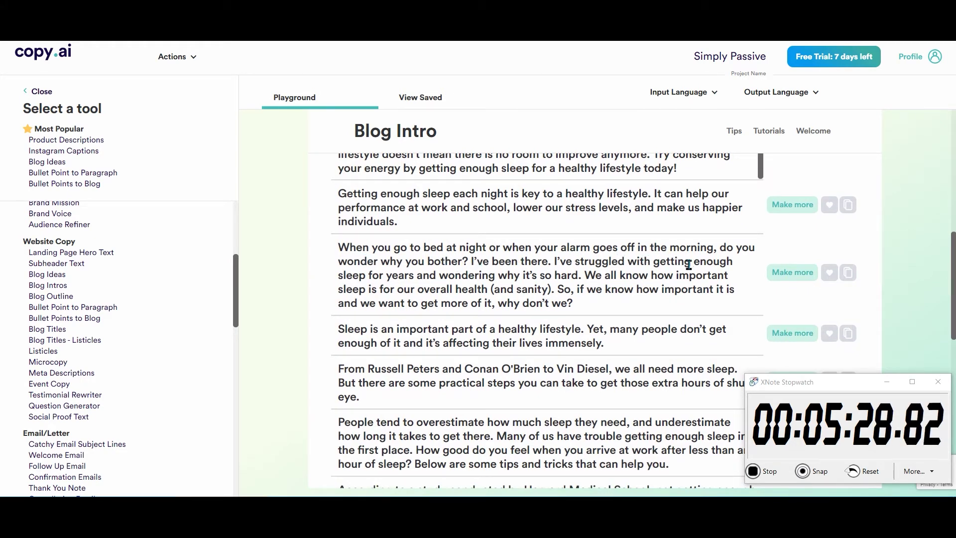
scroll(357, 255, down, 3)
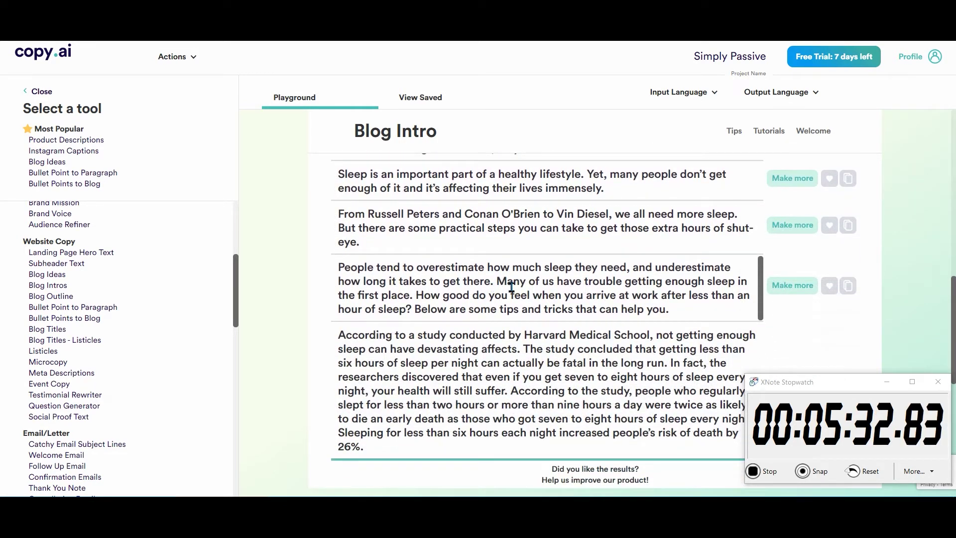
drag(672, 311, 321, 264)
key(ctrl+c)
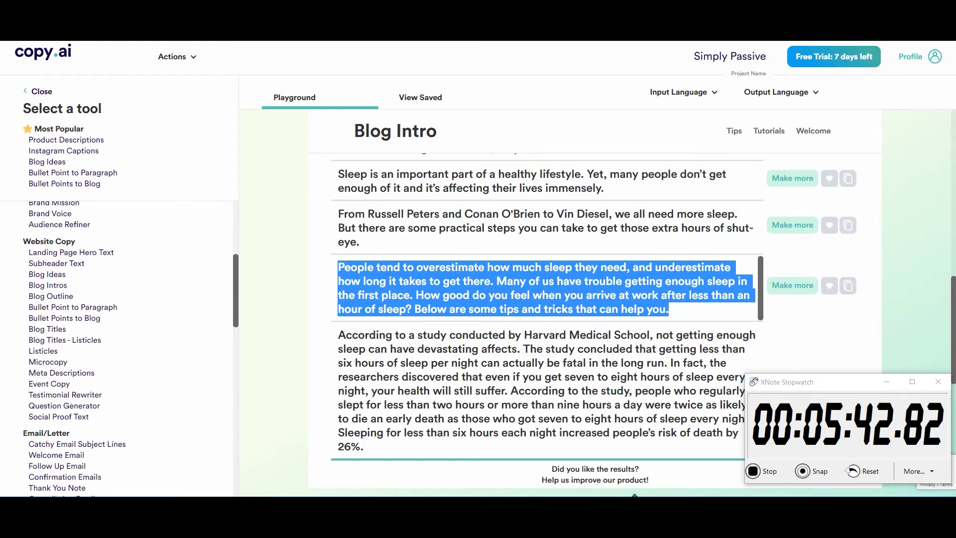
Step: Switch to Word and paste the copied paragraph on a new line under the subtitle "Get enough sleep"
key(alt+Tab)
click(387, 412)
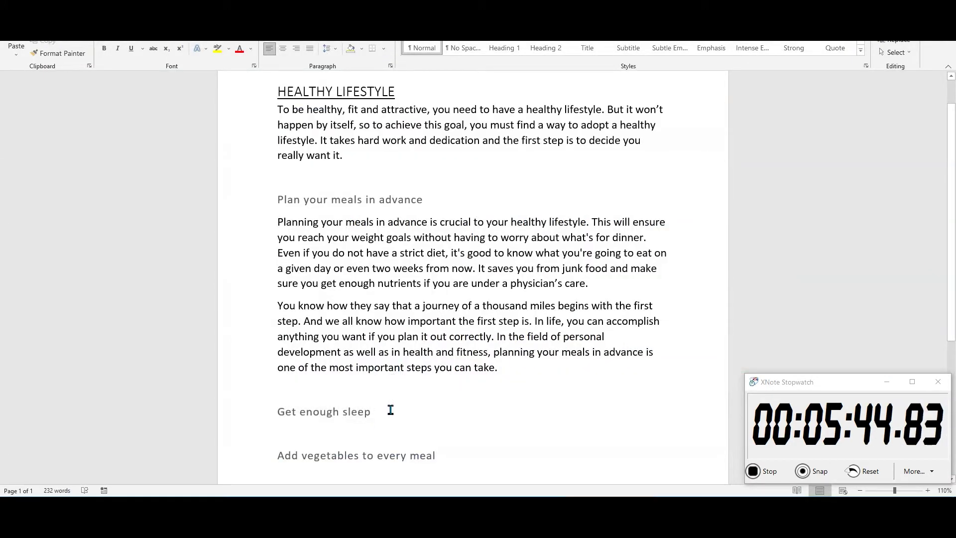
key(Return)
key(ctrl+v)
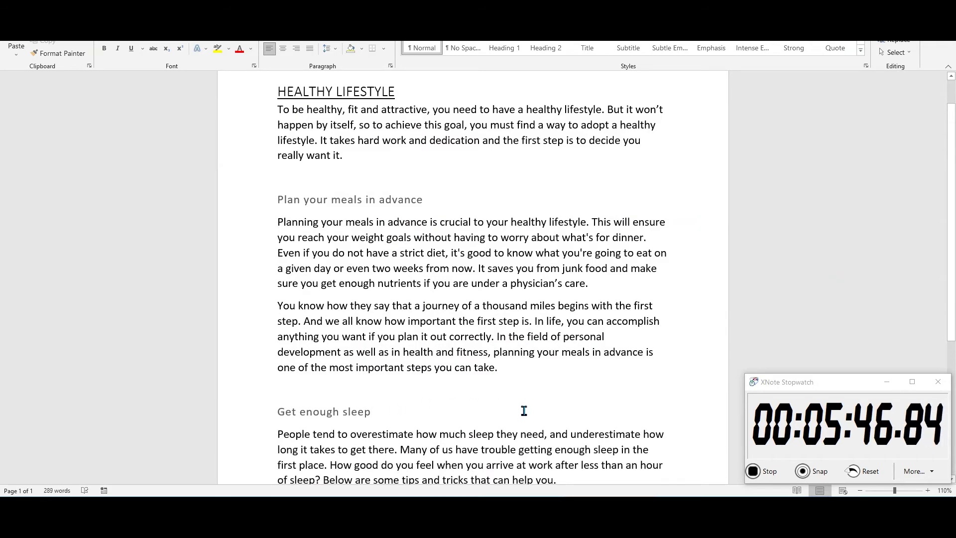
scroll(520, 413, down, 3)
Step: Copy the copy.ai intro beginning "According to a study conducted by Harvard Medical School" into Word as the sleep section's second paragraph
key(alt+Tab)
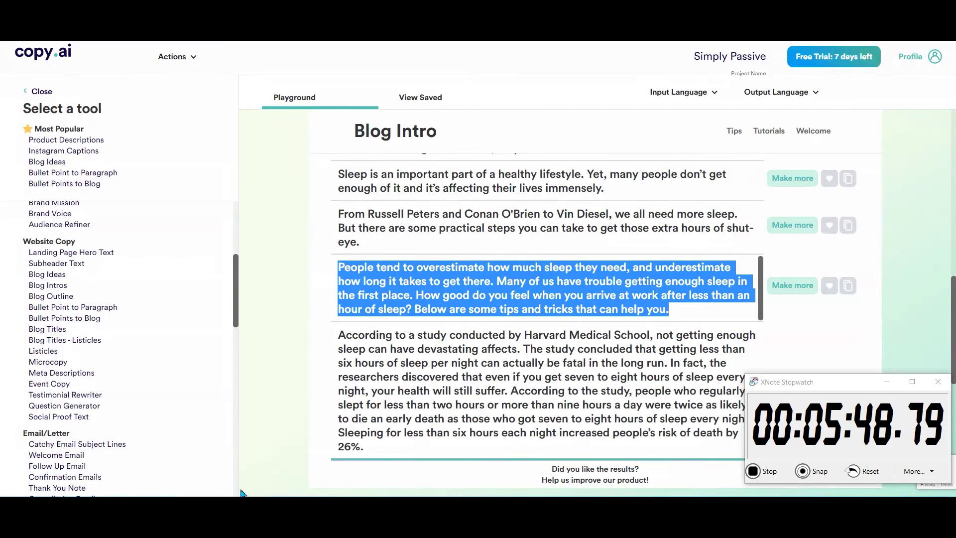
click(317, 263)
scroll(313, 281, down, 2)
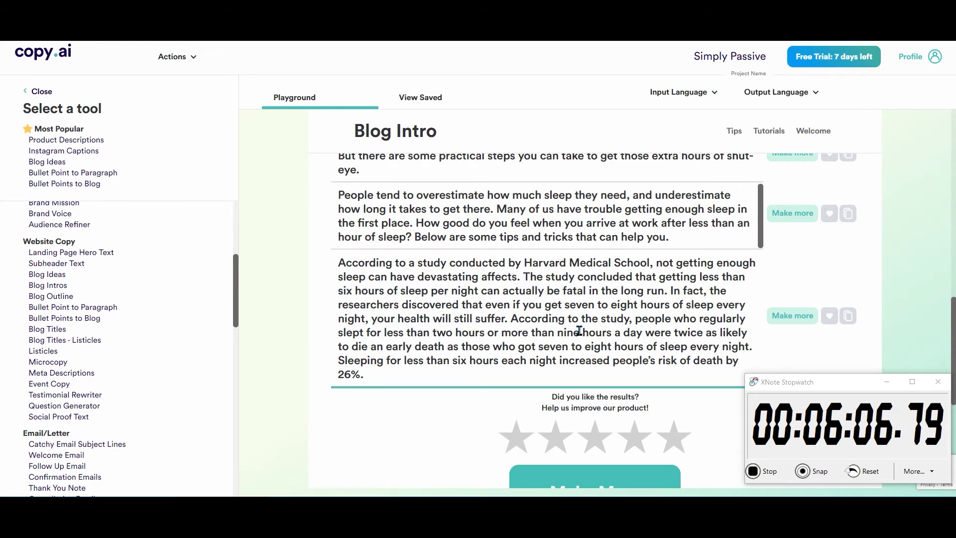
drag(383, 379, 310, 269)
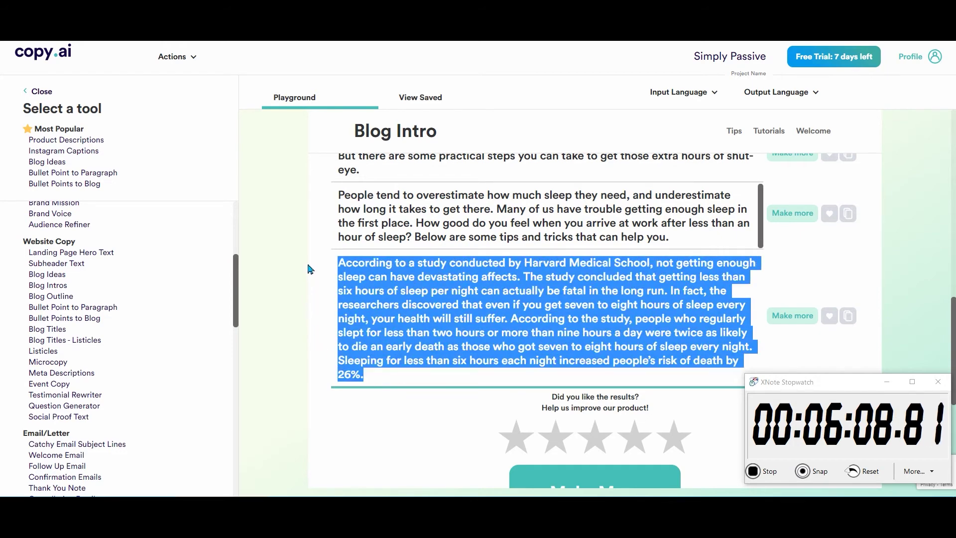
key(alt+Tab)
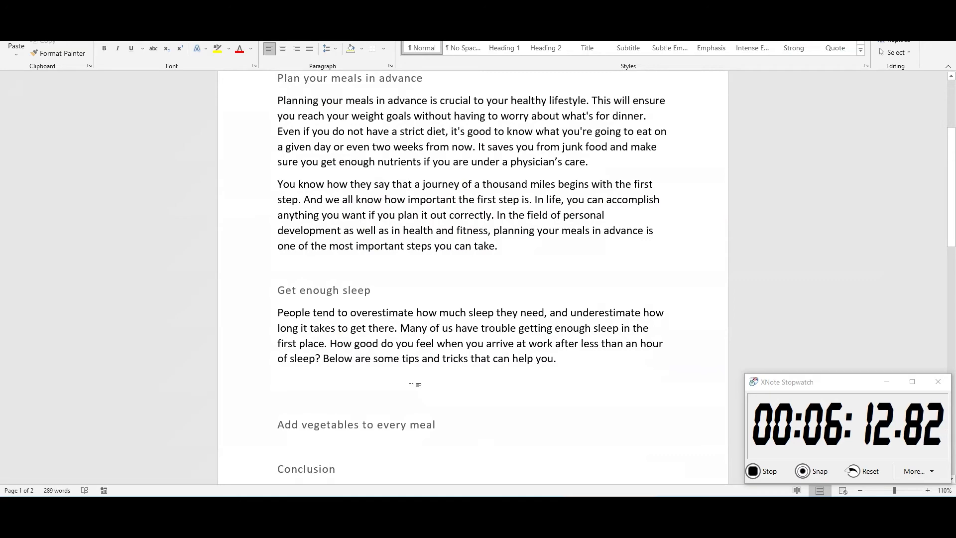
key(ctrl+v)
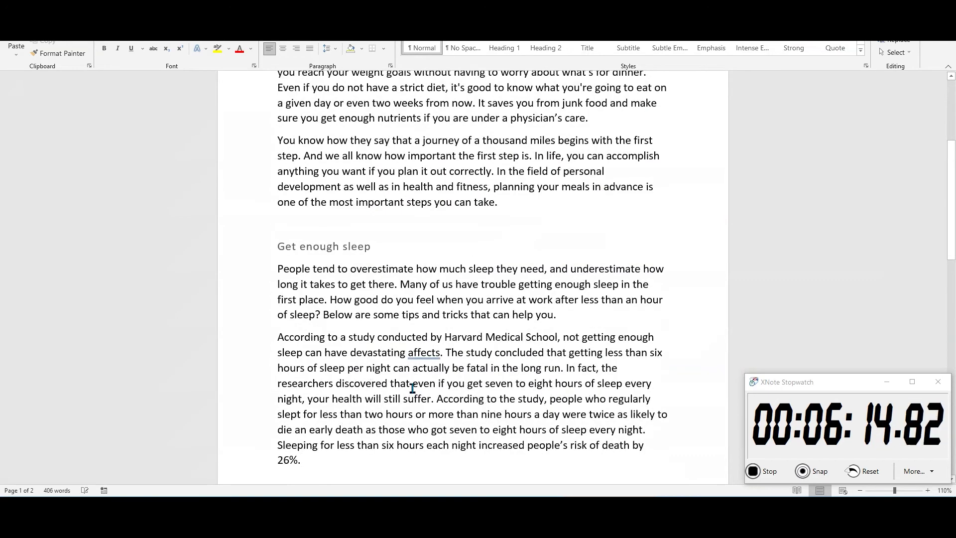
Step: Copy the subtitle "Add vegetables to every meal" from Word into copy.ai's short blog description, replacing the sleep text, and generate new blog intros
scroll(411, 388, down, 6)
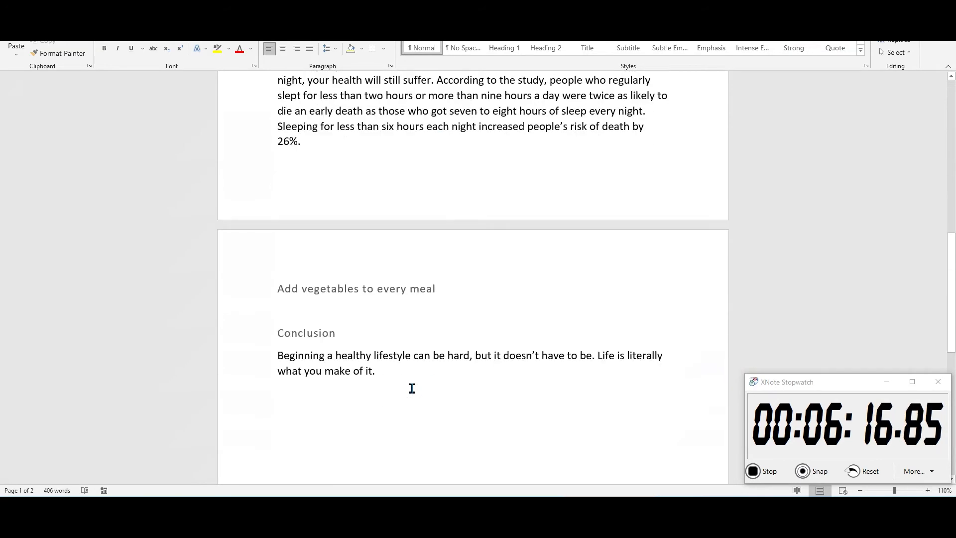
double_click(375, 289)
triple_click(374, 289)
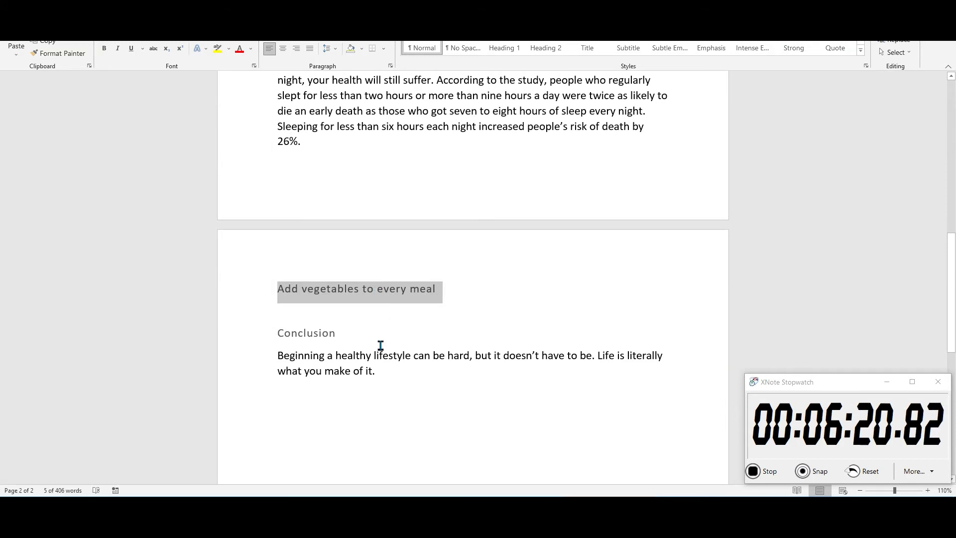
key(alt+Tab)
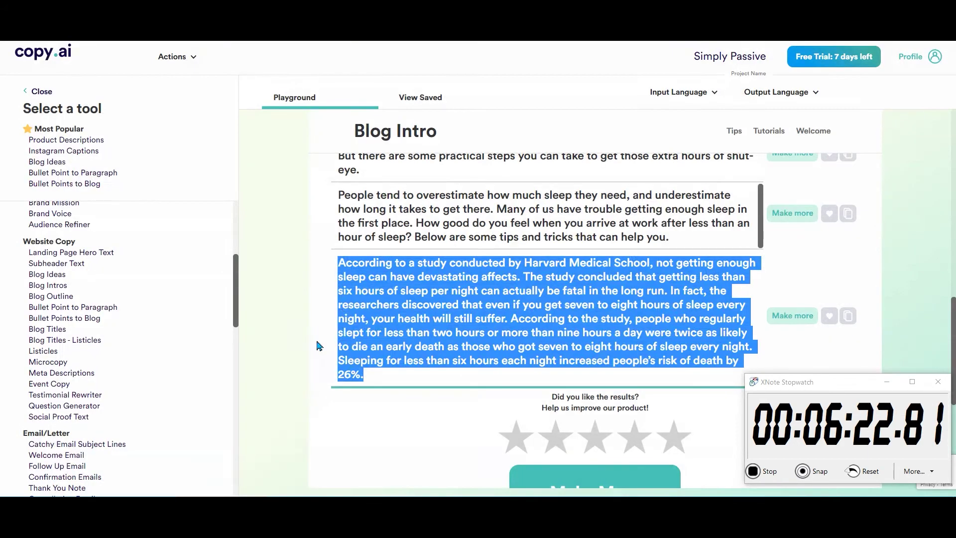
scroll(318, 346, up, 10)
drag(573, 258, 186, 269)
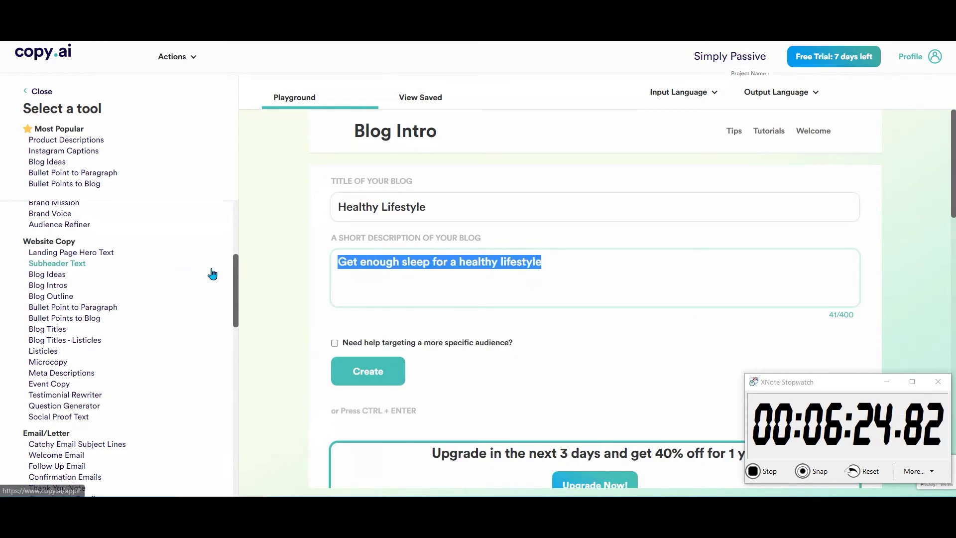
key(ctrl+v)
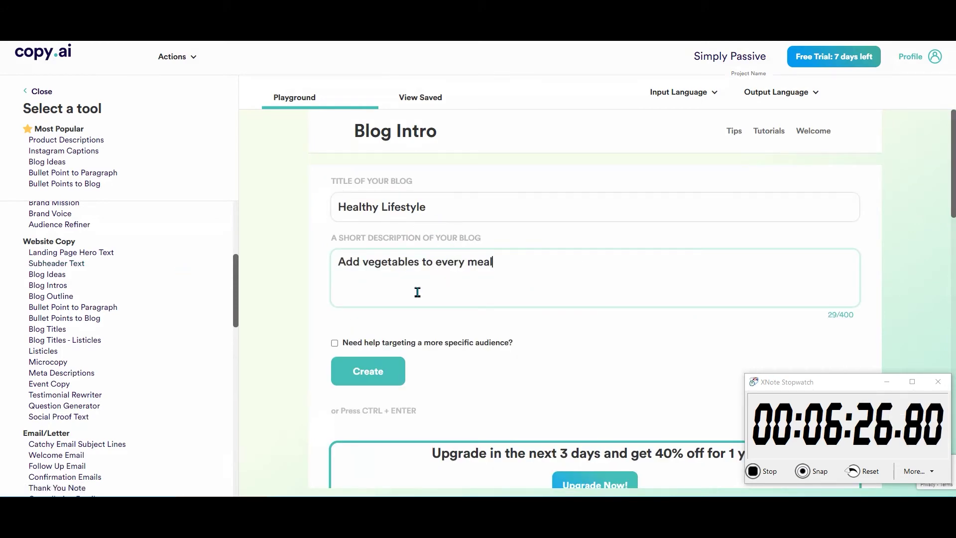
click(376, 374)
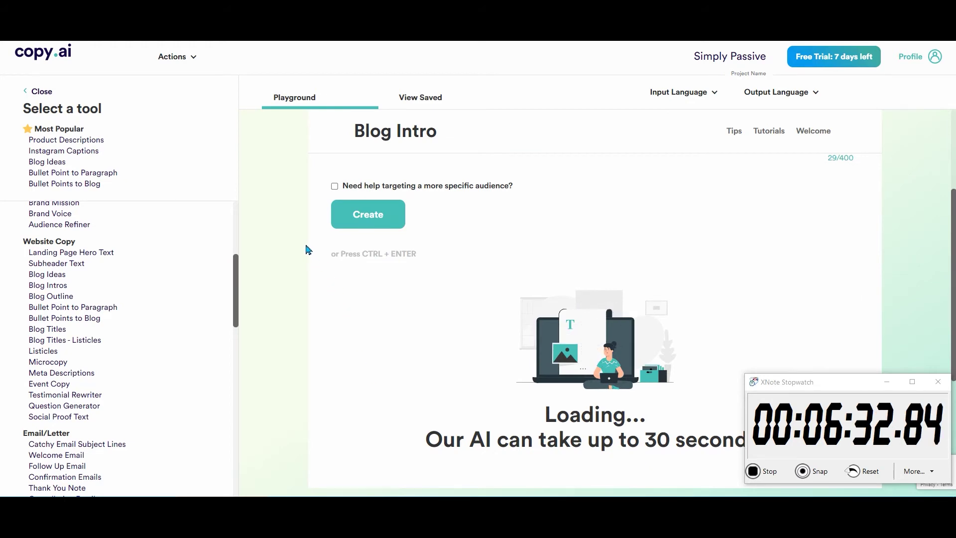
Step: Read through the new vegetable intros and copy the one beginning "Food is fuel, and everyone knows you are what you eat"
scroll(306, 247, down, 4)
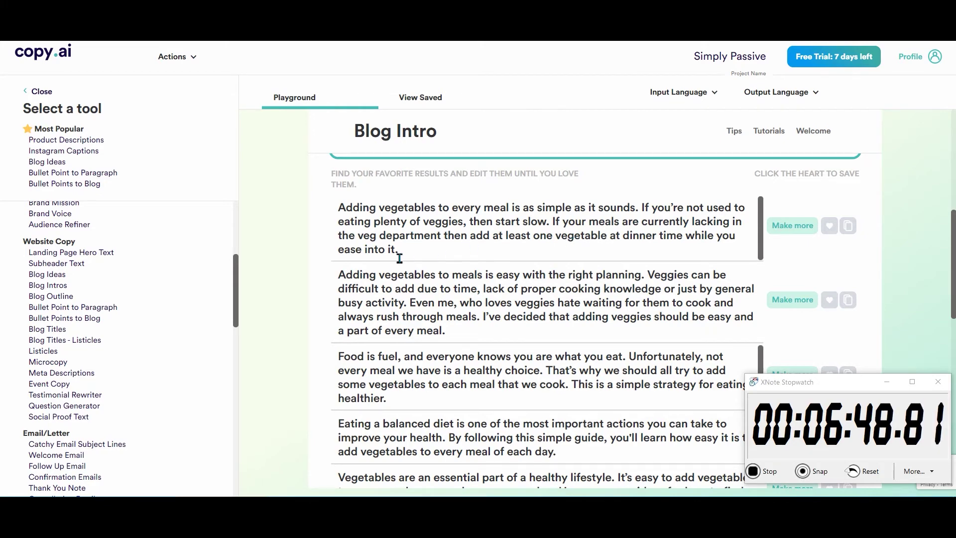
scroll(310, 241, up, 1)
scroll(313, 268, down, 2)
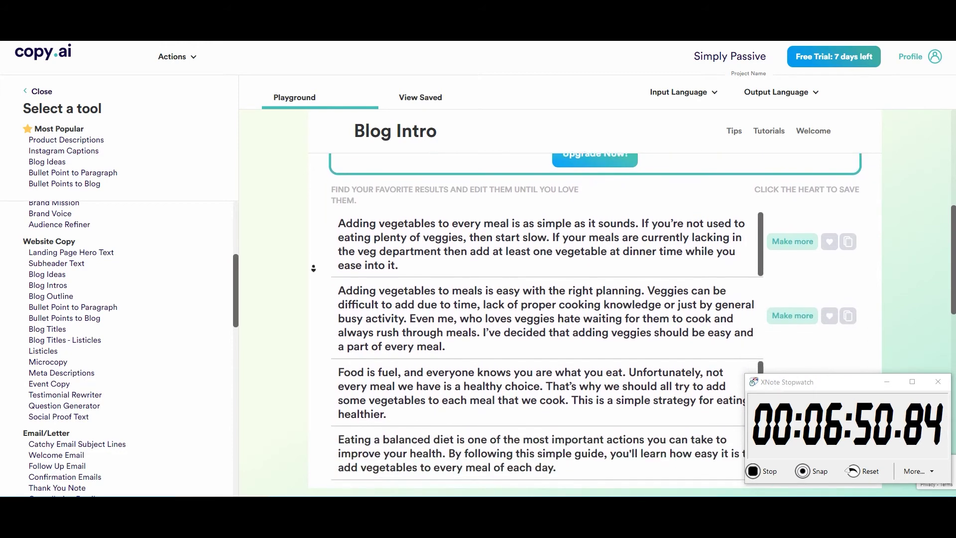
scroll(311, 269, down, 2)
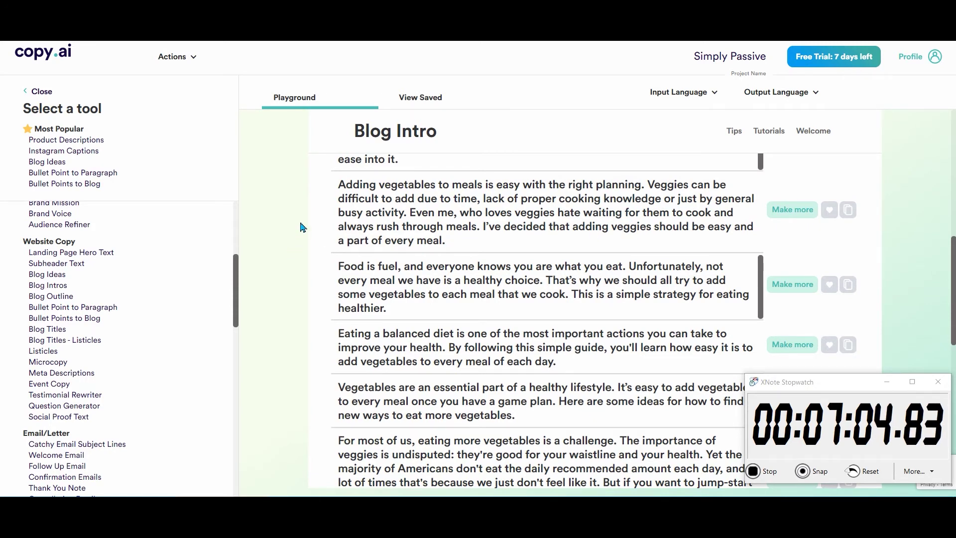
scroll(301, 256, down, 1)
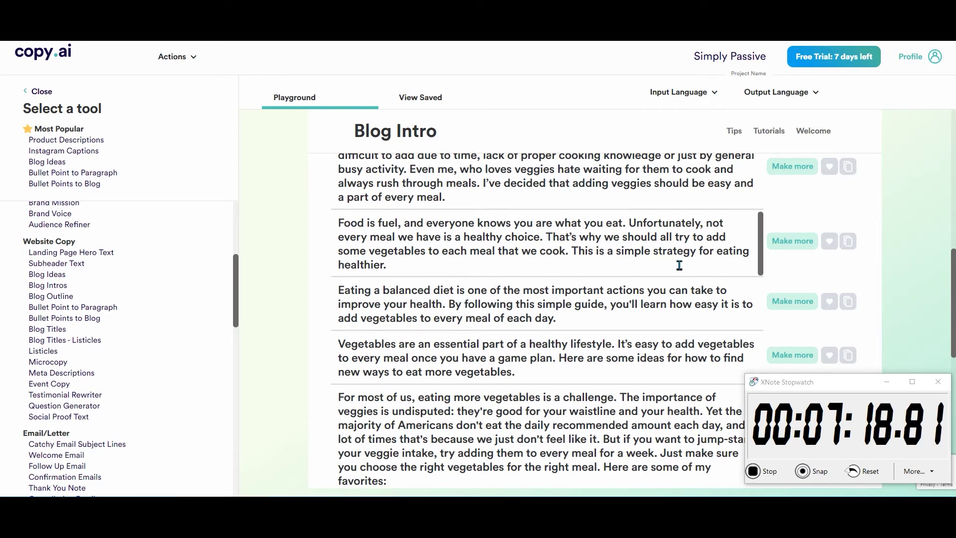
drag(399, 273, 323, 232)
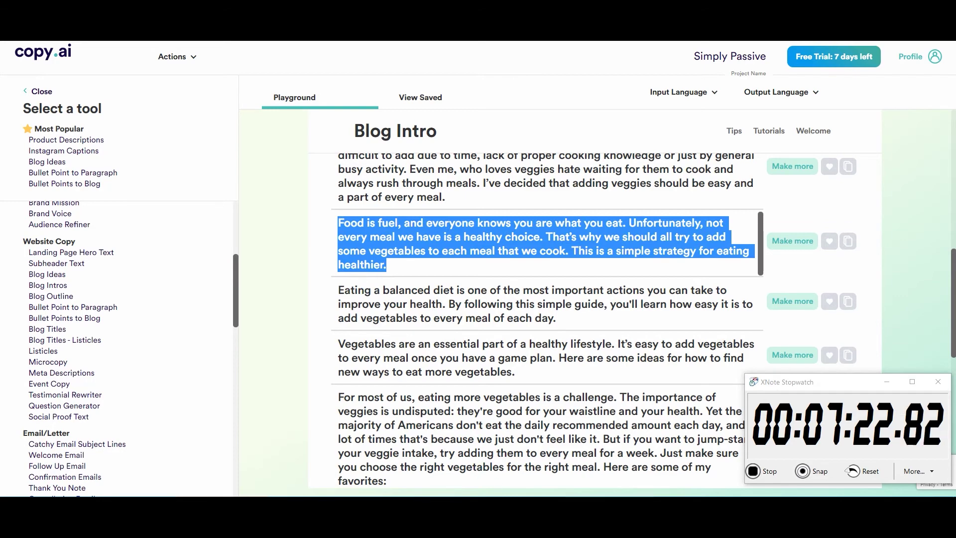
Step: Switch to Word and paste the copied paragraph on a new line under the subtitle "Add vegetables to every meal"
key(alt+Tab)
click(454, 289)
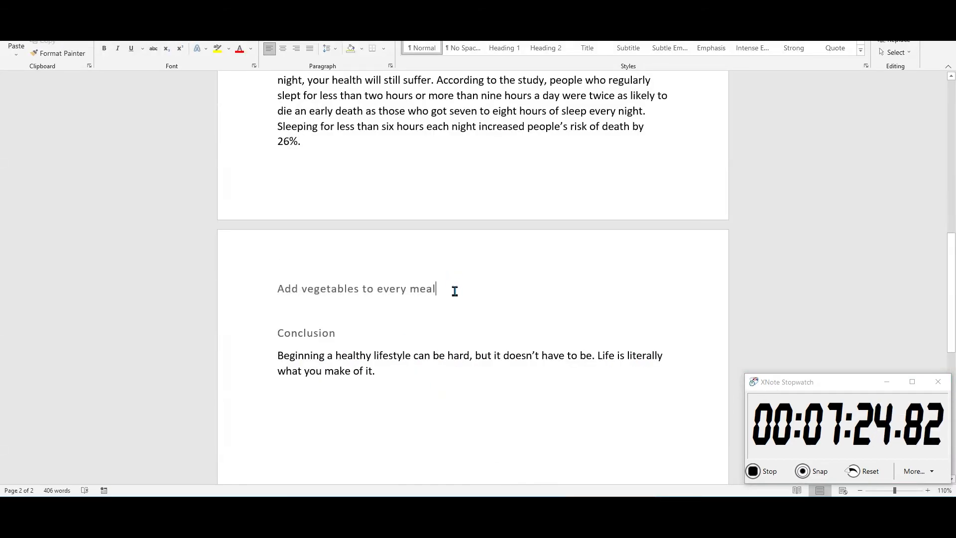
key(Return)
key(ctrl+v)
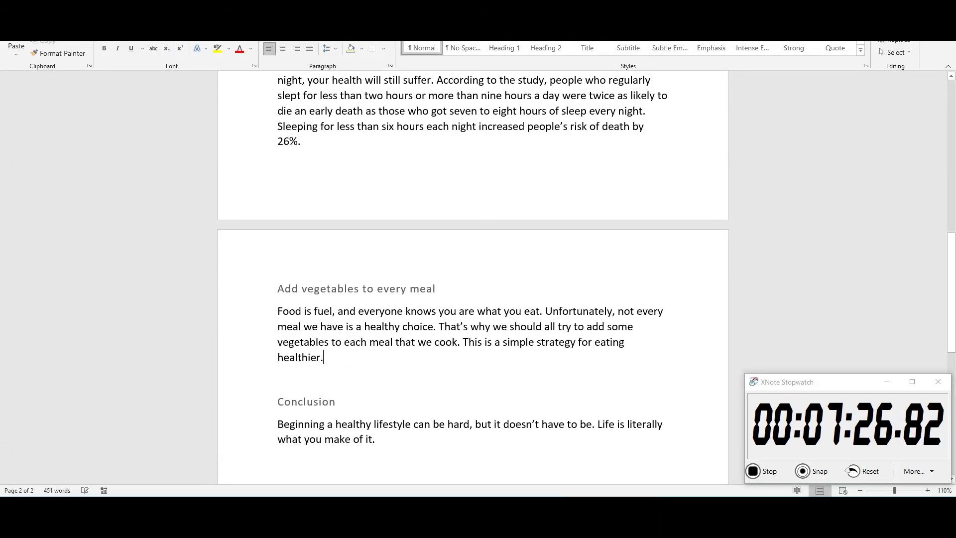
Step: Copy the copy.ai intro beginning "For most of us", without its closing "Here are some of my favorites:", into Word as the vegetable section's second paragraph
key(alt+Tab)
click(282, 224)
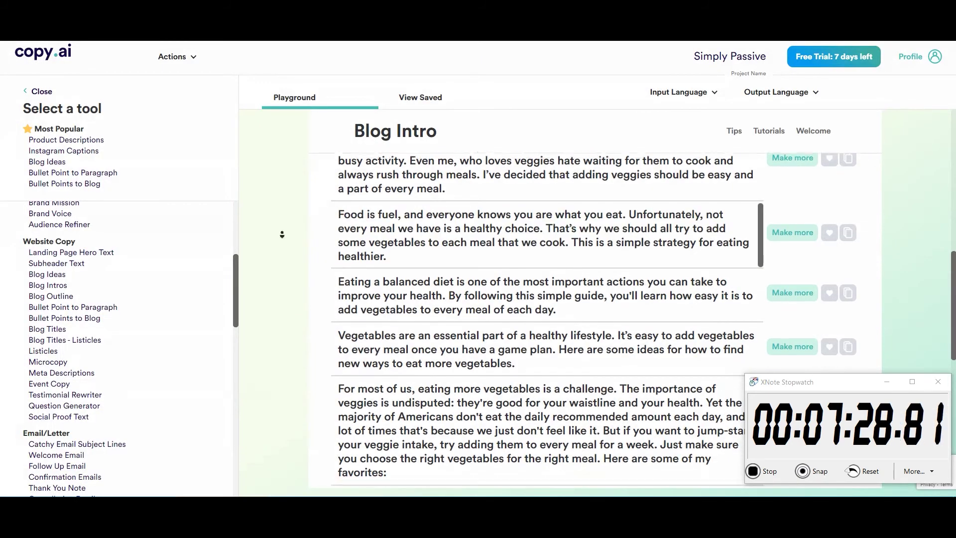
scroll(291, 236, down, 3)
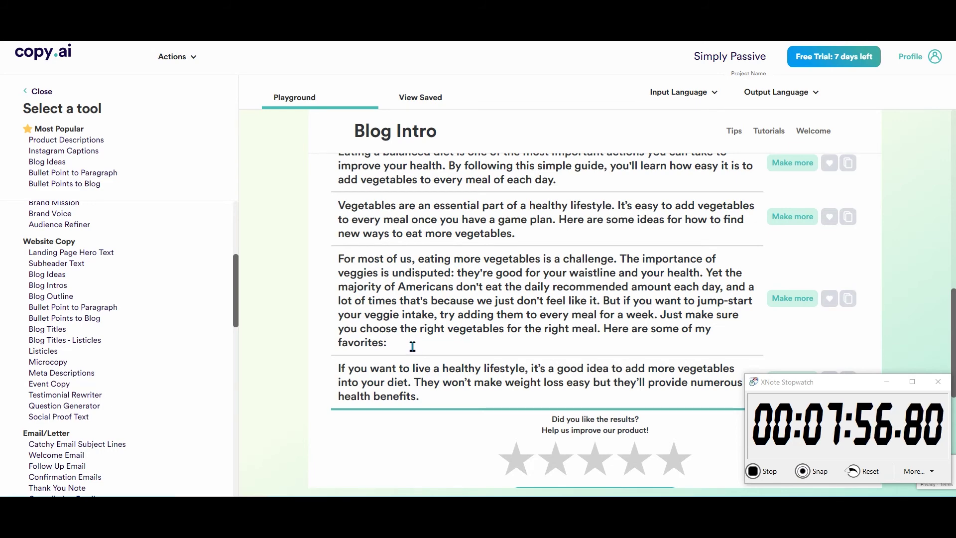
scroll(393, 320, up, 2)
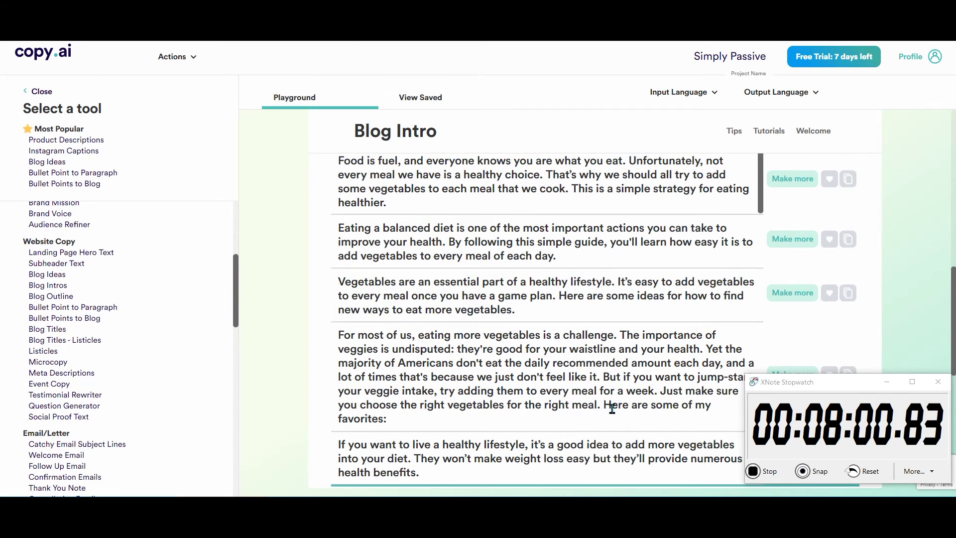
drag(600, 405, 338, 335)
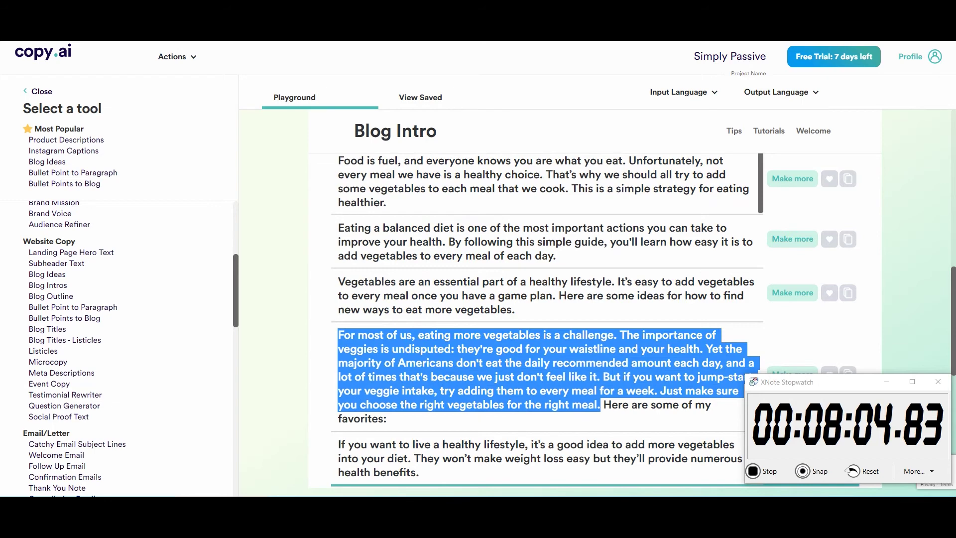
key(alt+Tab)
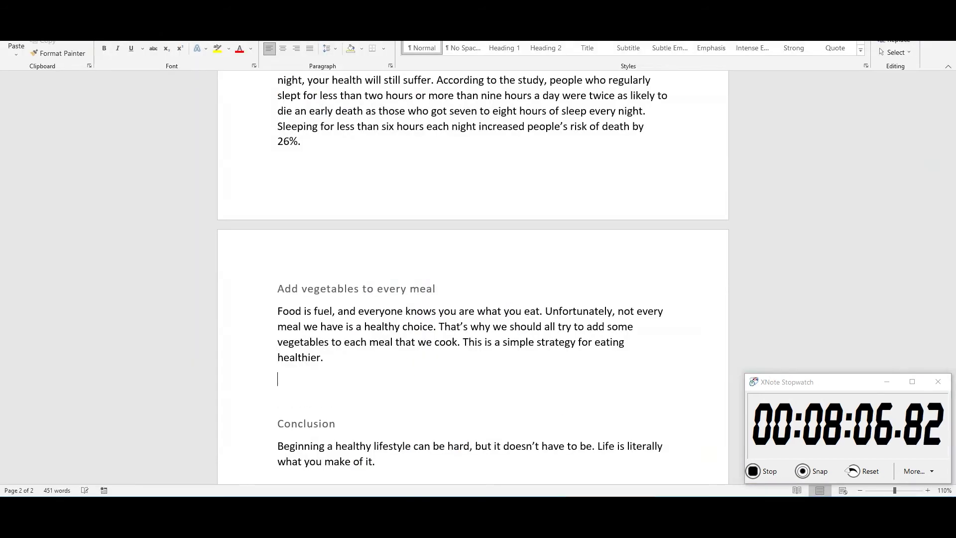
key(ctrl+v)
scroll(406, 363, down, 3)
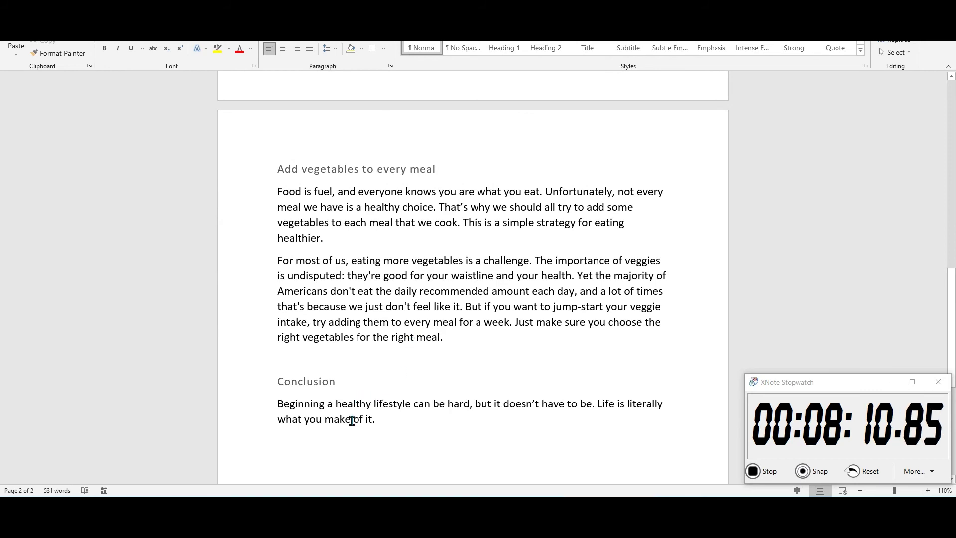
Step: Switch to copy.ai, replace the short blog description with the blog title "Healthy Lifestyle", and generate new blog intros
key(alt+Tab)
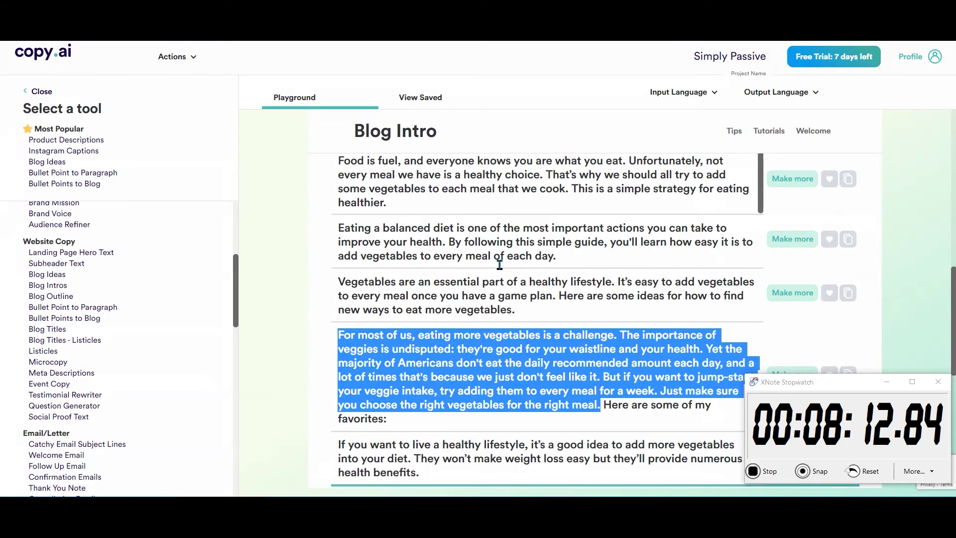
scroll(491, 263, up, 5)
triple_click(445, 213)
key(ctrl+c)
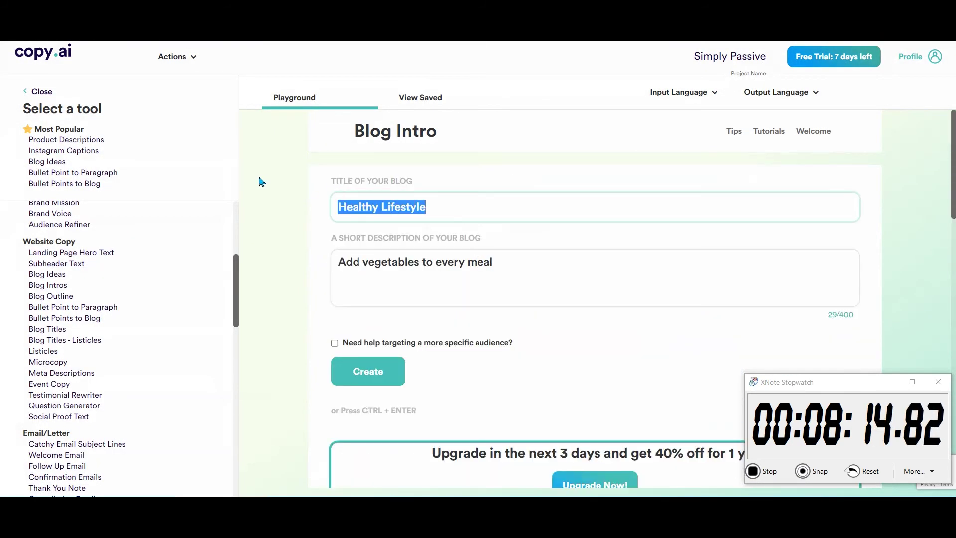
click(522, 255)
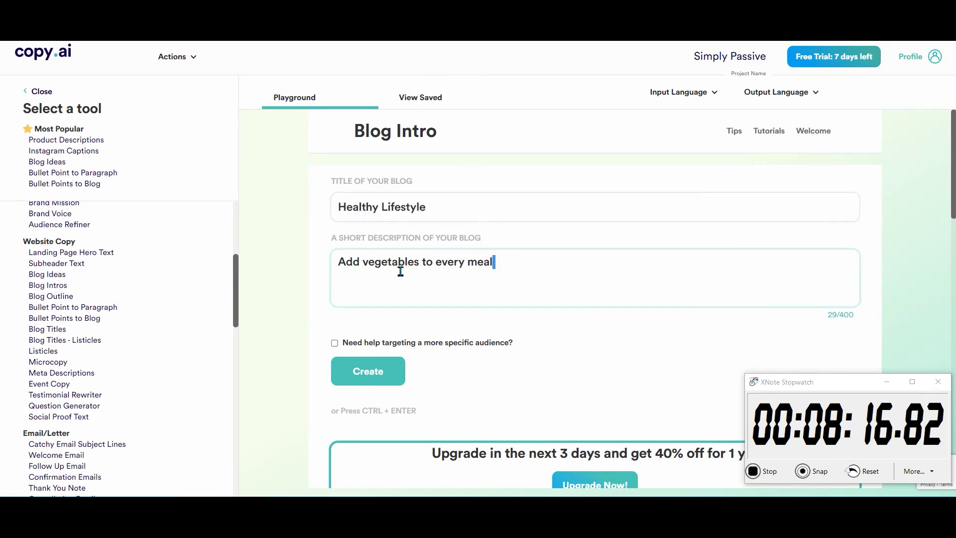
drag(493, 262, 273, 271)
key(ctrl+v)
click(369, 374)
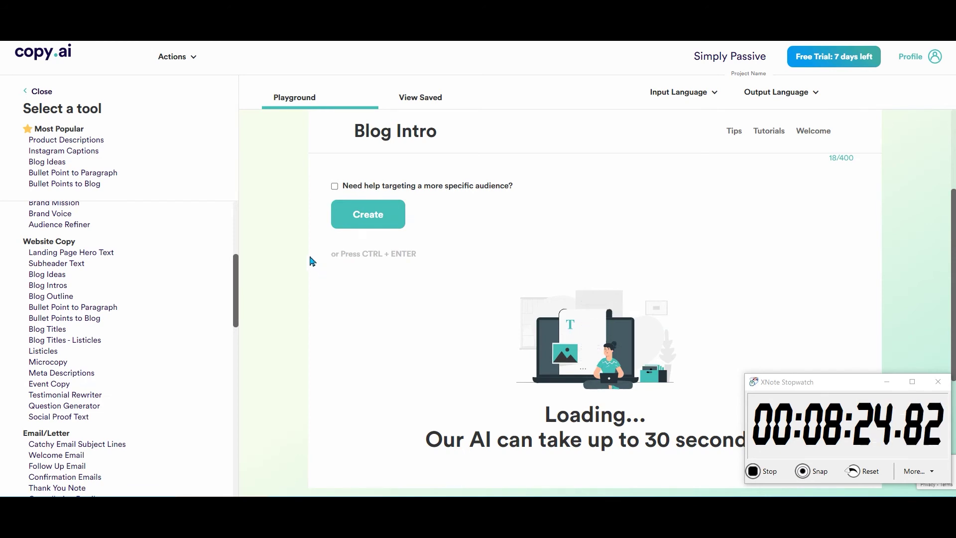
Step: Copy the intro beginning "Thanks for stopping by and visiting Health & Healthy Lifestyle!" into Word as a new paragraph at the end of the conclusion
scroll(301, 283, down, 3)
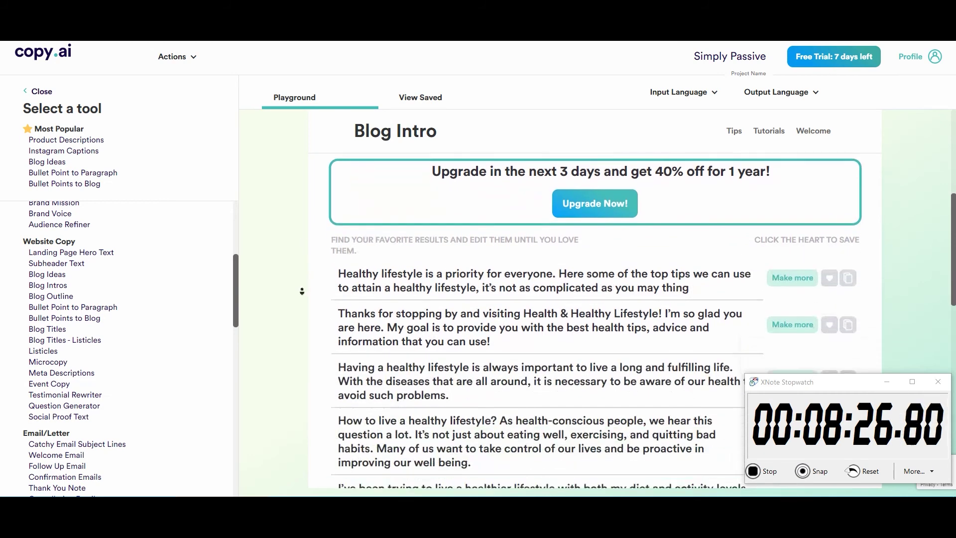
scroll(302, 291, down, 2)
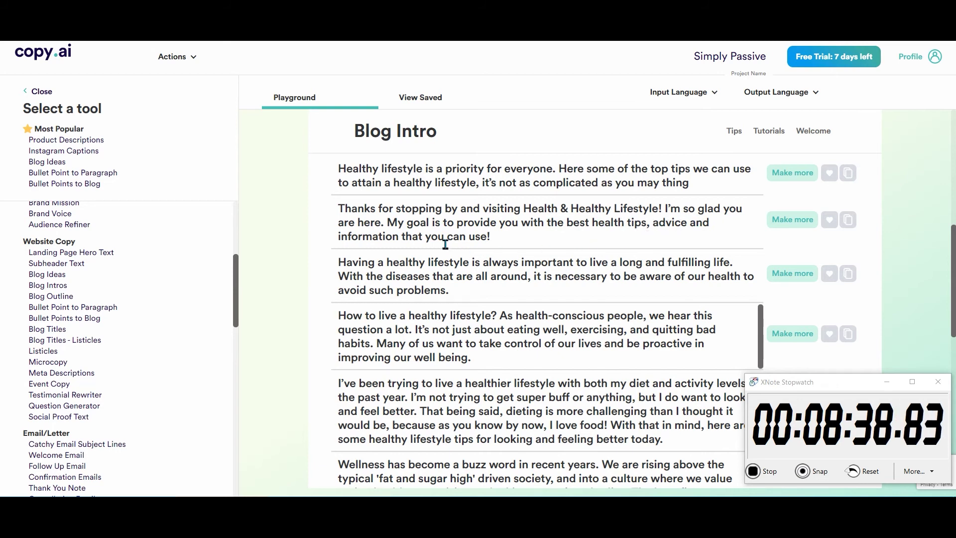
drag(491, 236, 341, 206)
key(ctrl+c)
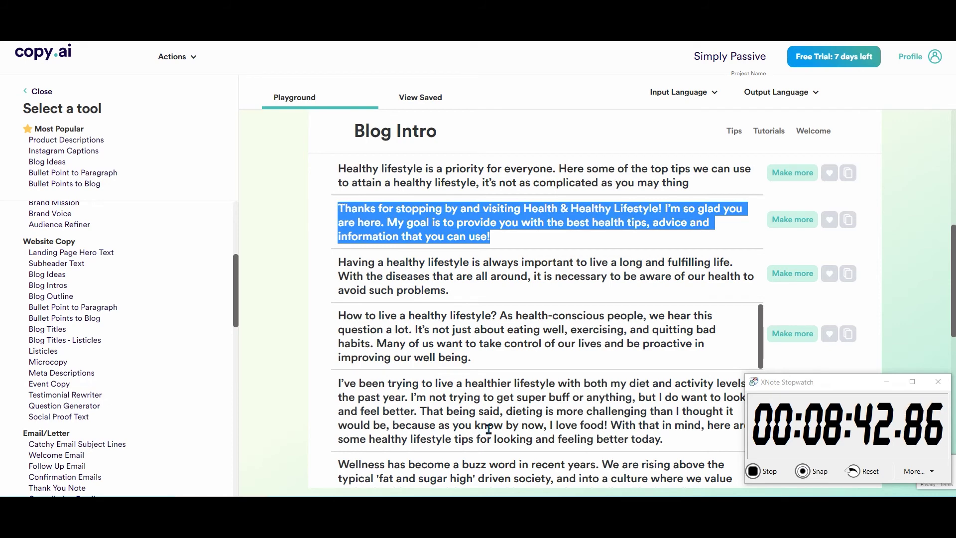
key(alt+Tab)
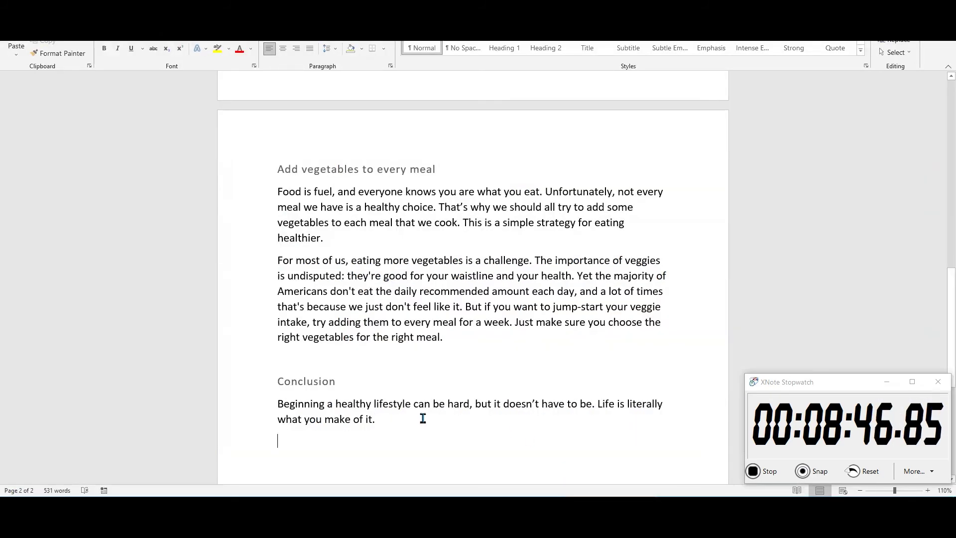
key(ctrl+v)
Step: Replace the site name "Health & Healthy Lifestyle" in the conclusion's last paragraph with "Simply Passive"
drag(568, 441, 458, 441)
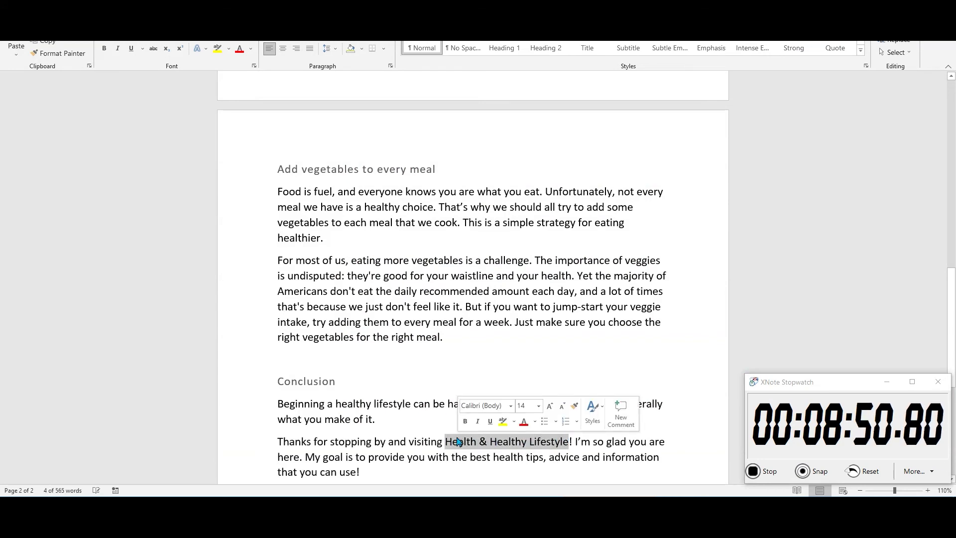
text(Simply)
text( Passive)
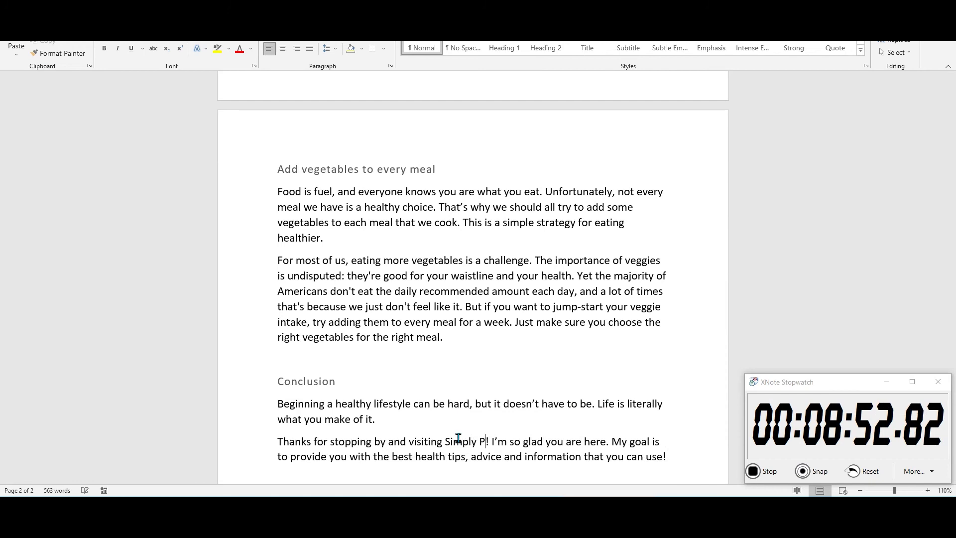